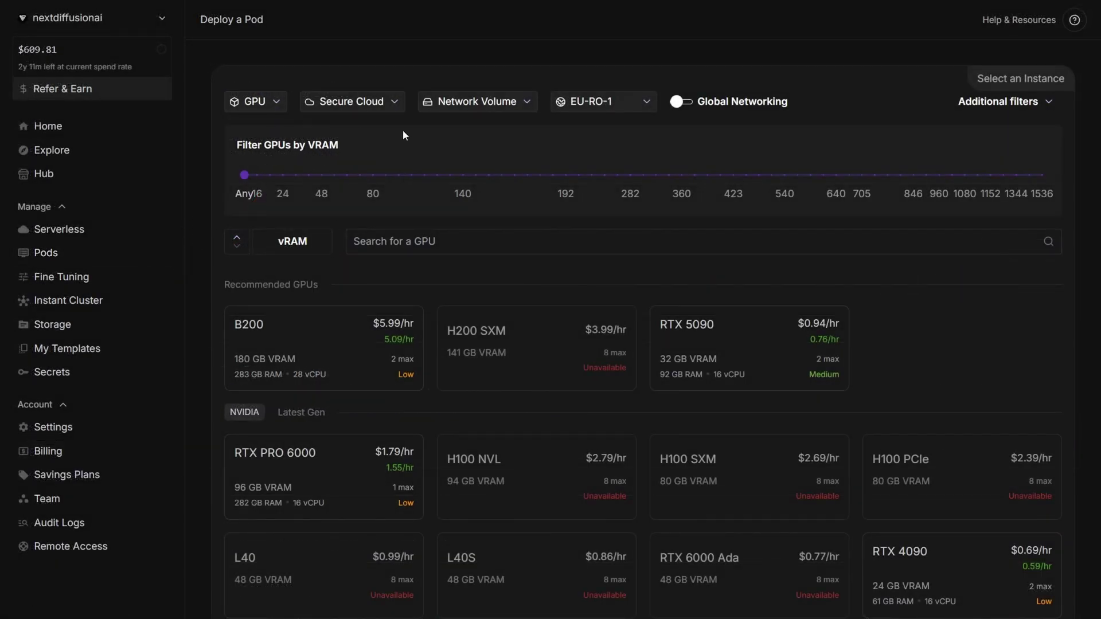
Attach the 150 GB ComfyUI Storage network volume in EU-RO-1 Secure Cloud and scroll to the GPU cards
click(387, 107)
click(493, 99)
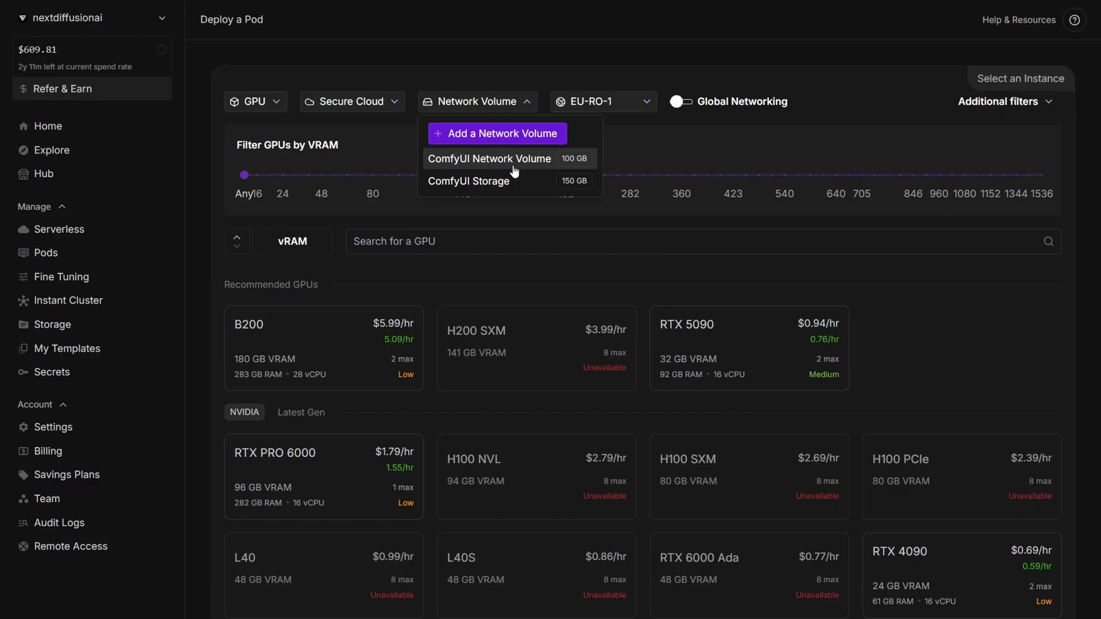
click(480, 182)
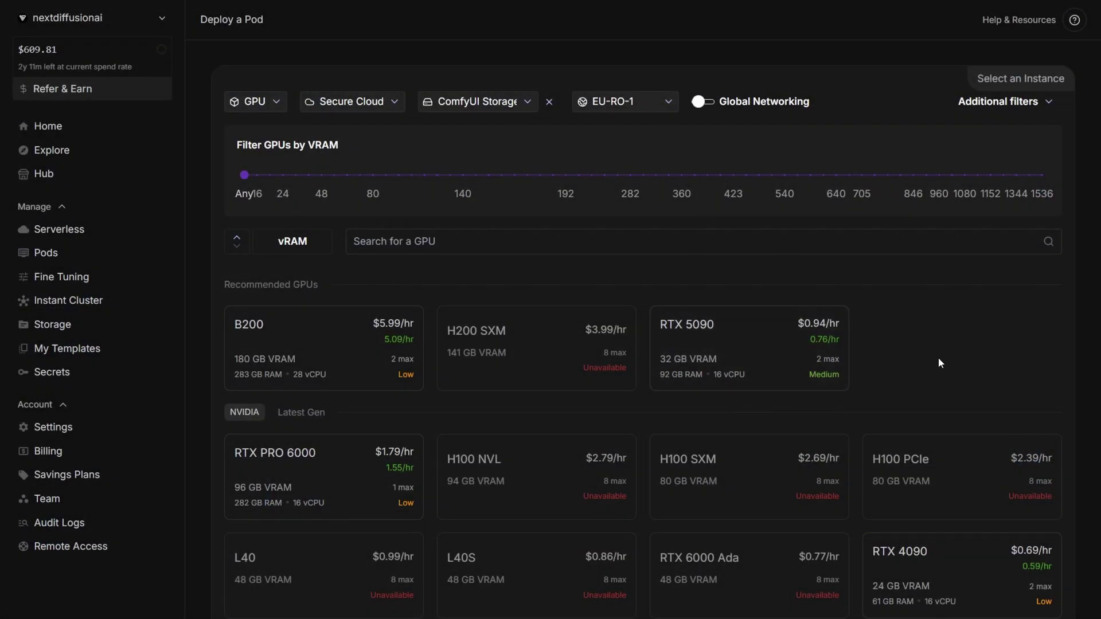
scroll(950, 338, down, 6)
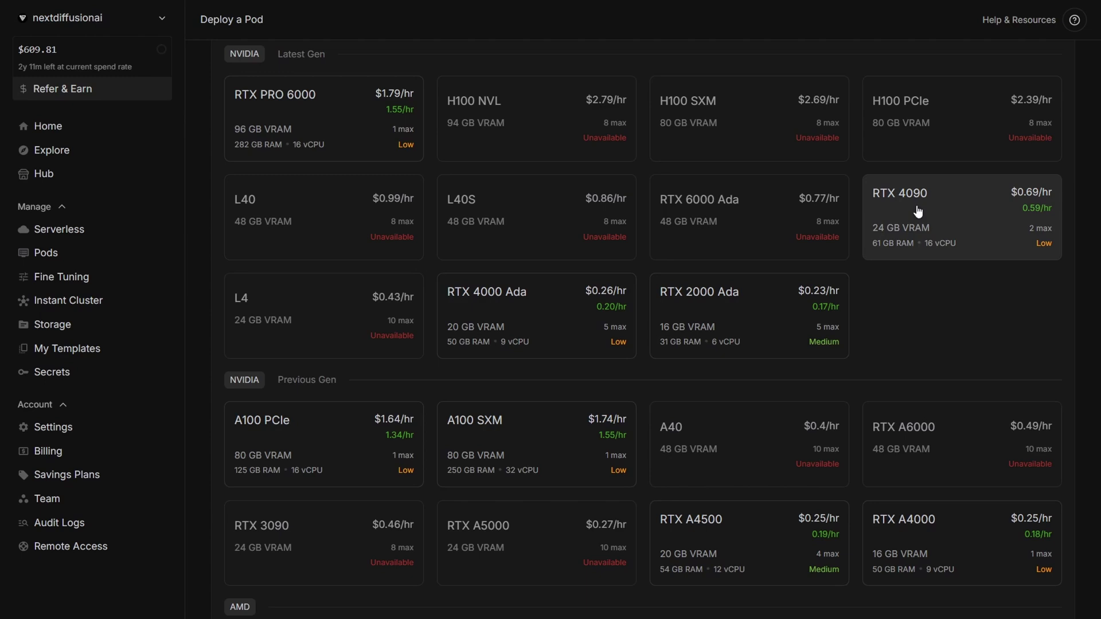
Choose the RTX 4090 GPU with the Next Diffusion - ComfyUI template and deploy it on demand
click(951, 223)
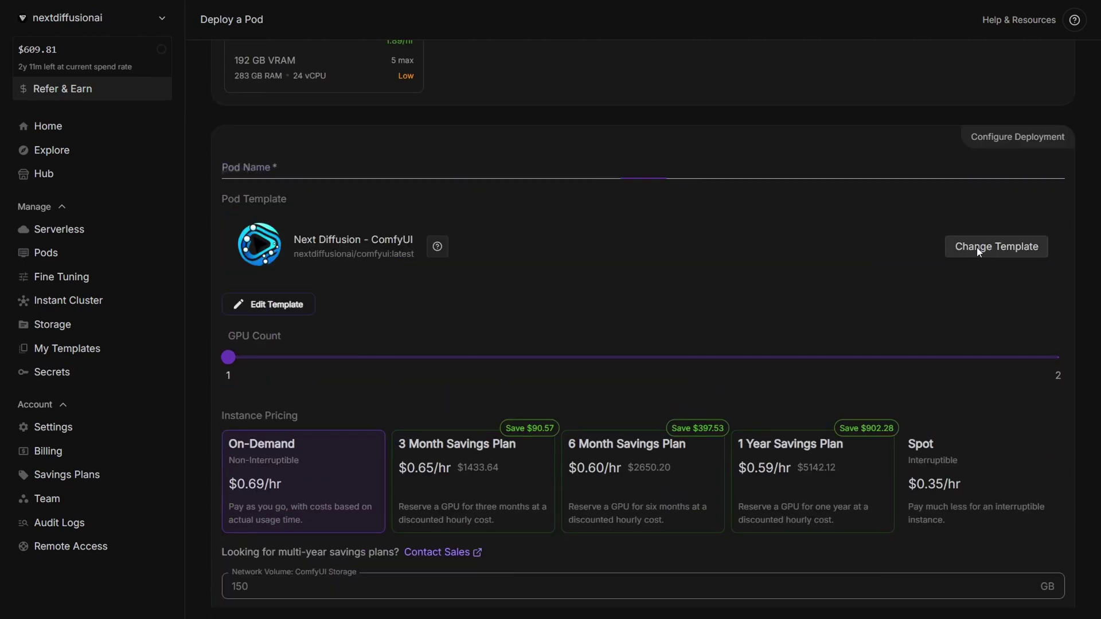
click(978, 247)
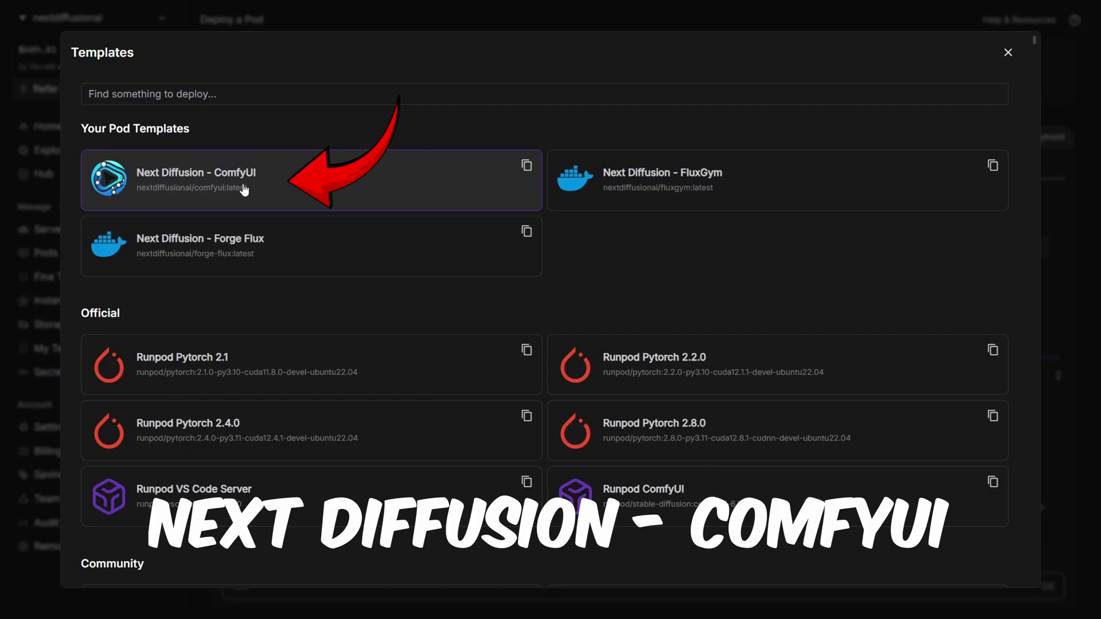
click(244, 189)
scroll(578, 405, down, 5)
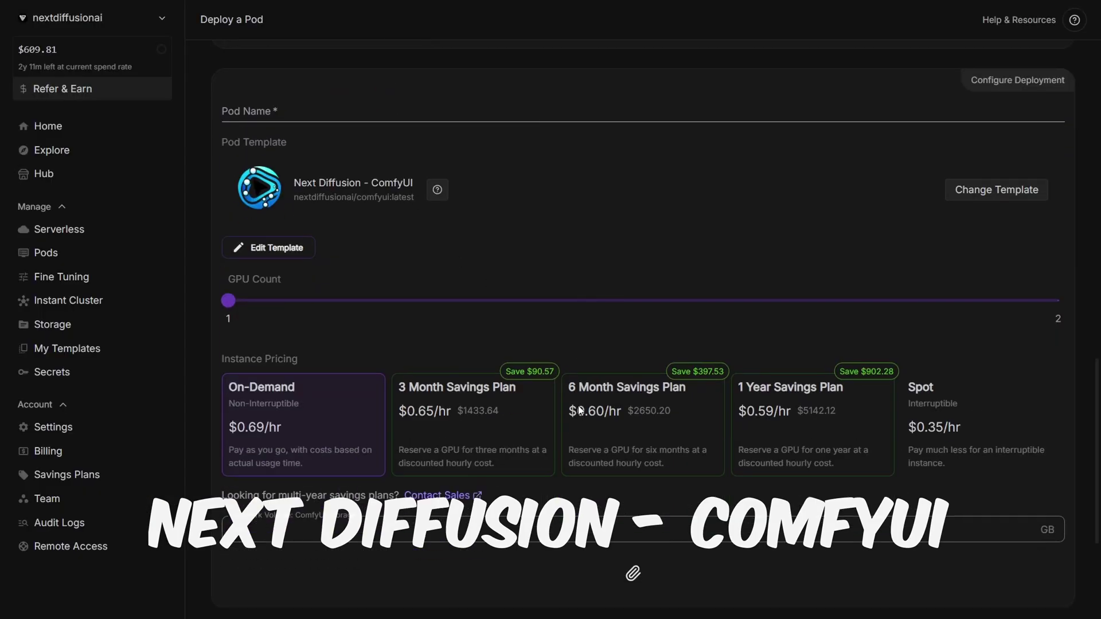
click(632, 589)
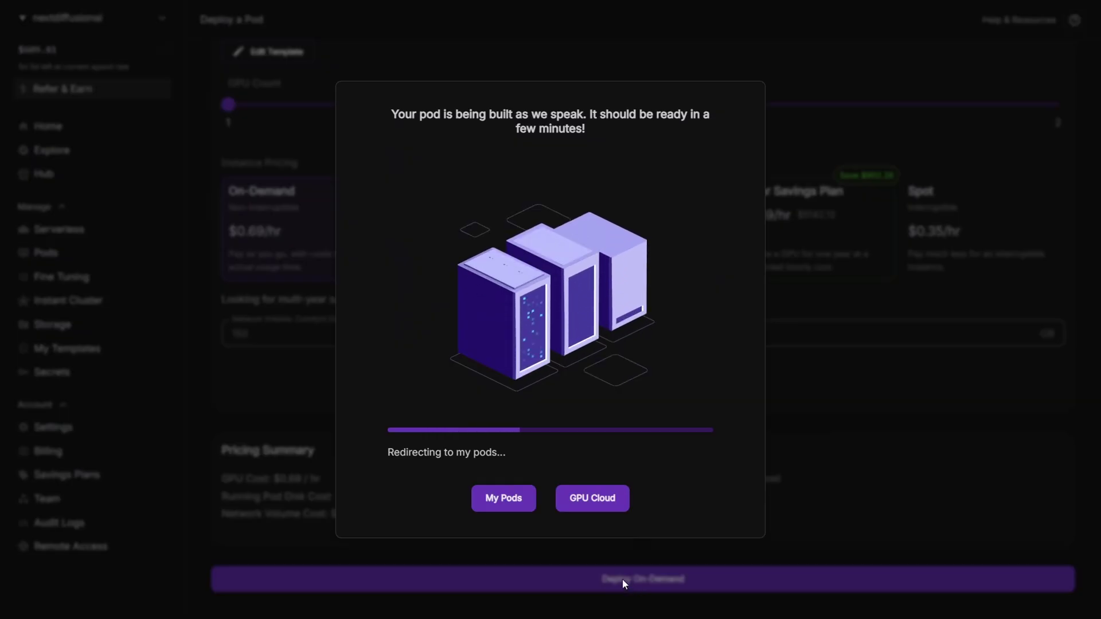
Check the new pod's logs in My Pods, then open its HTTP Service on port 8888
click(504, 499)
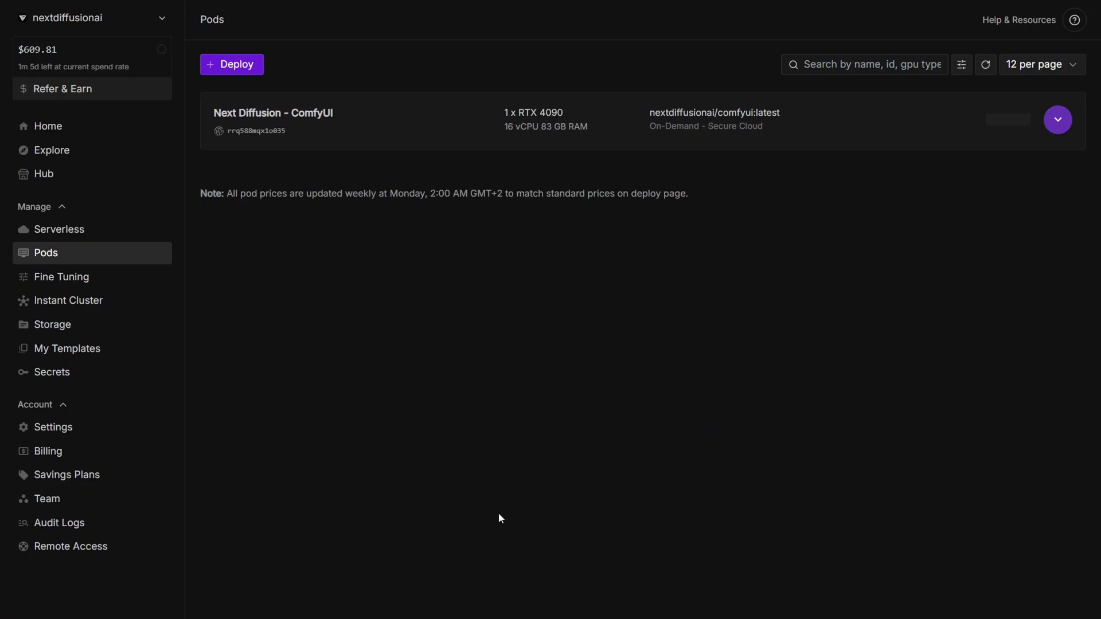
click(1058, 122)
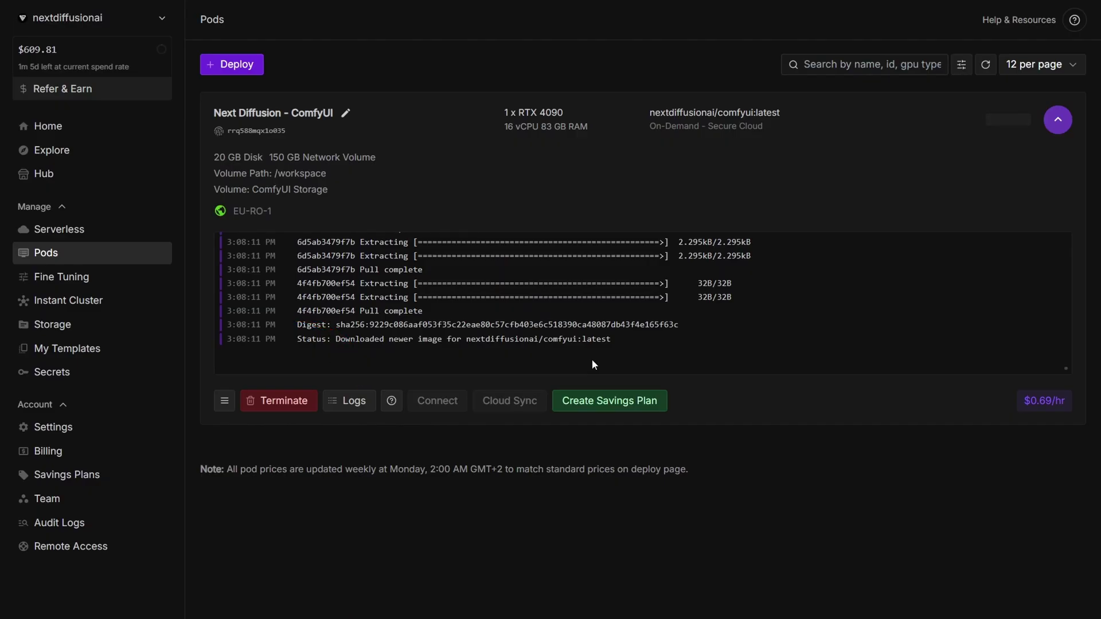
click(363, 402)
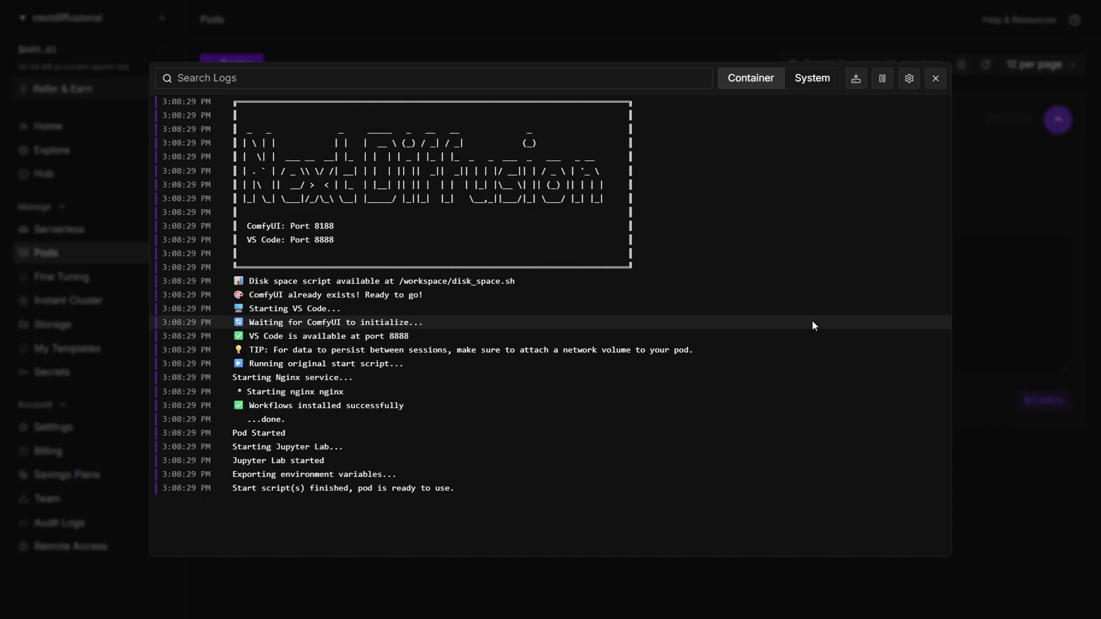
click(935, 78)
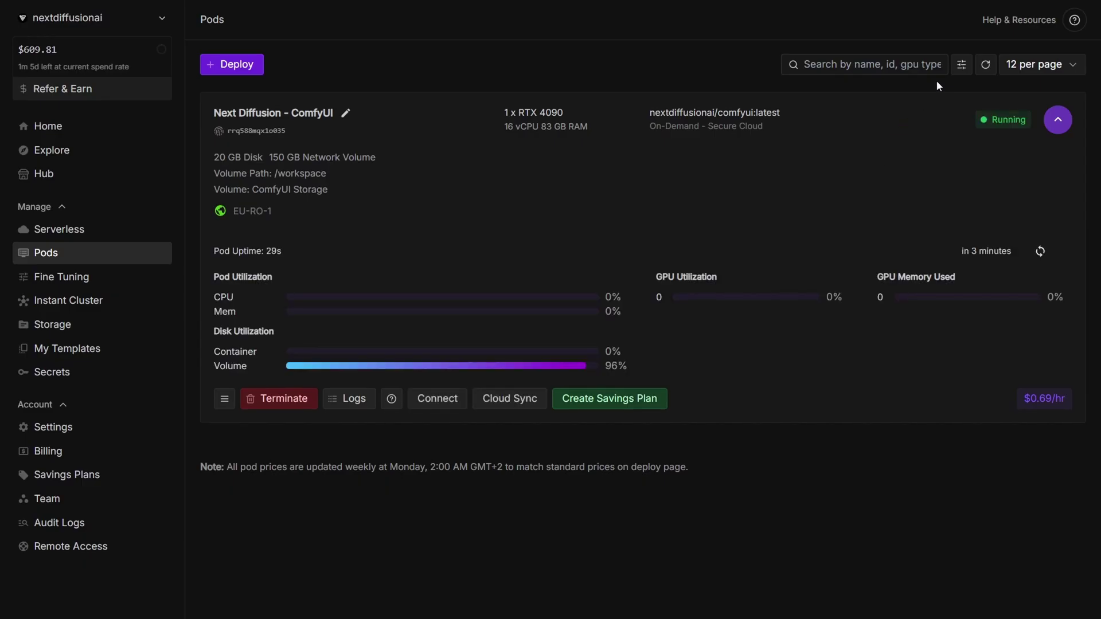
click(440, 405)
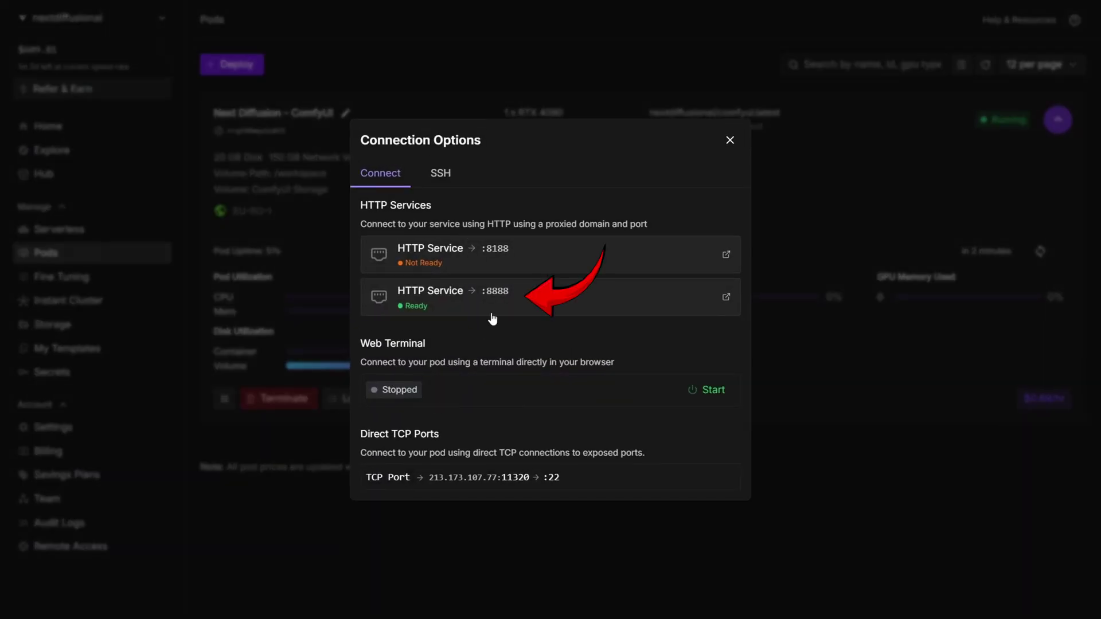
click(543, 298)
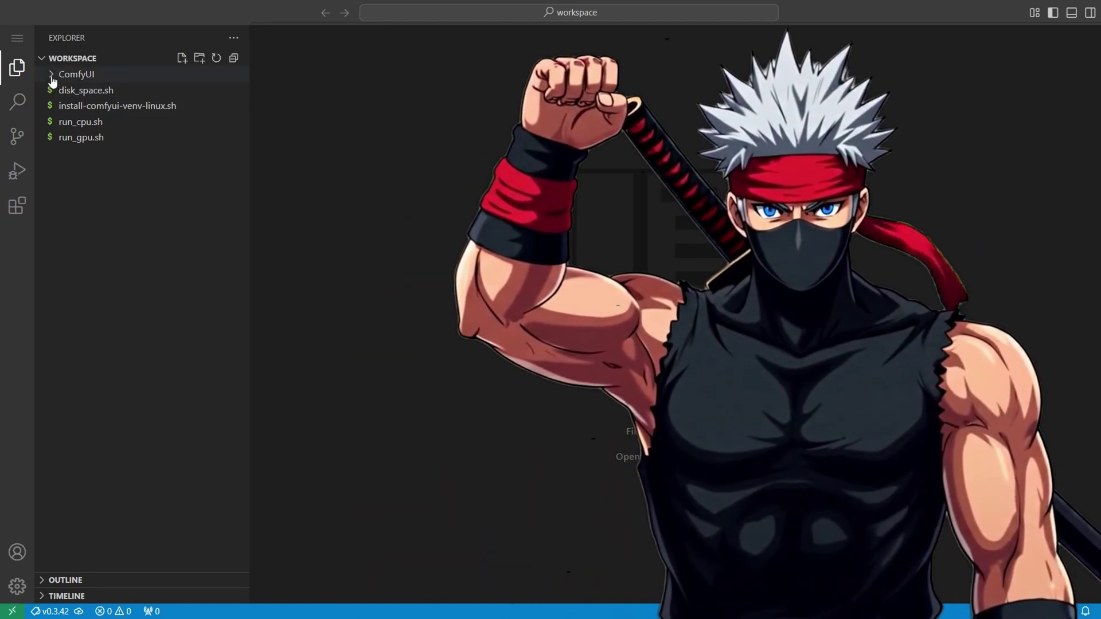
click(52, 80)
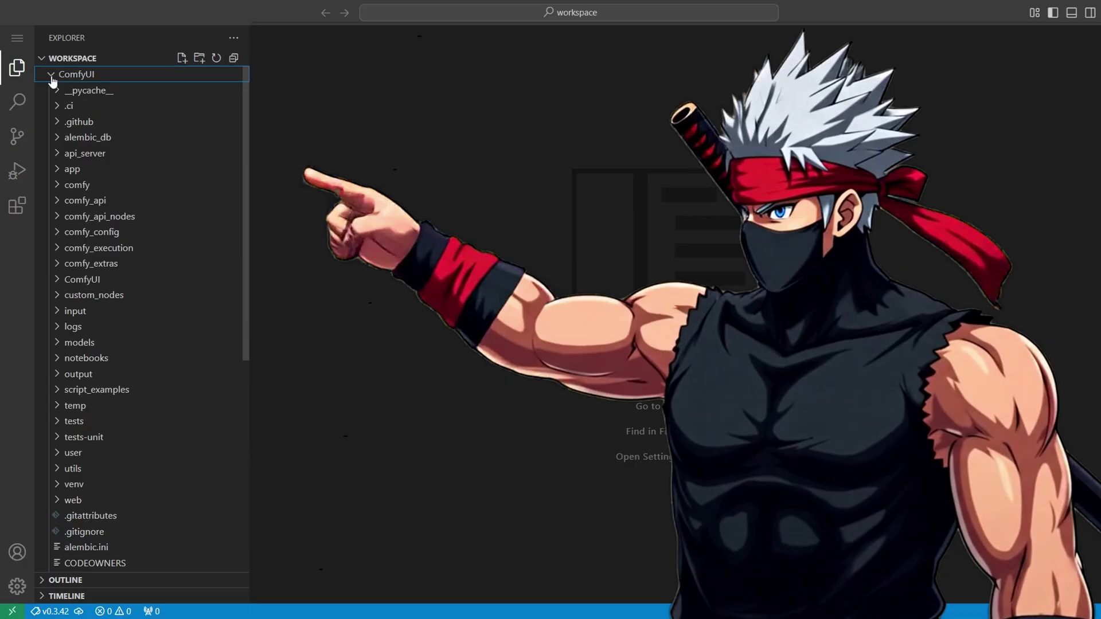
click(53, 80)
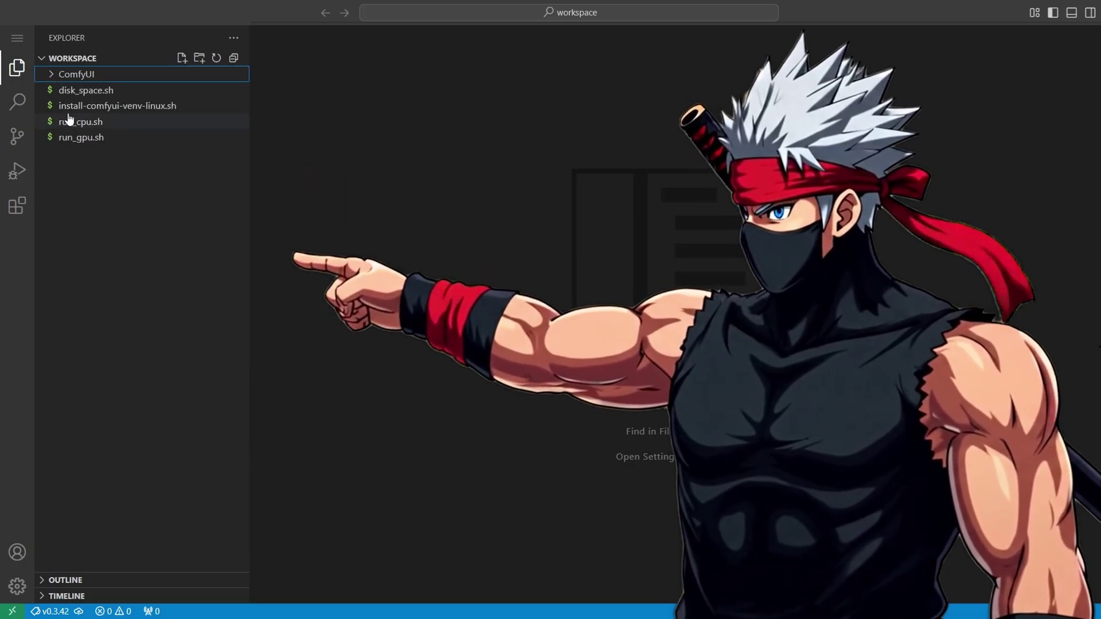
click(194, 183)
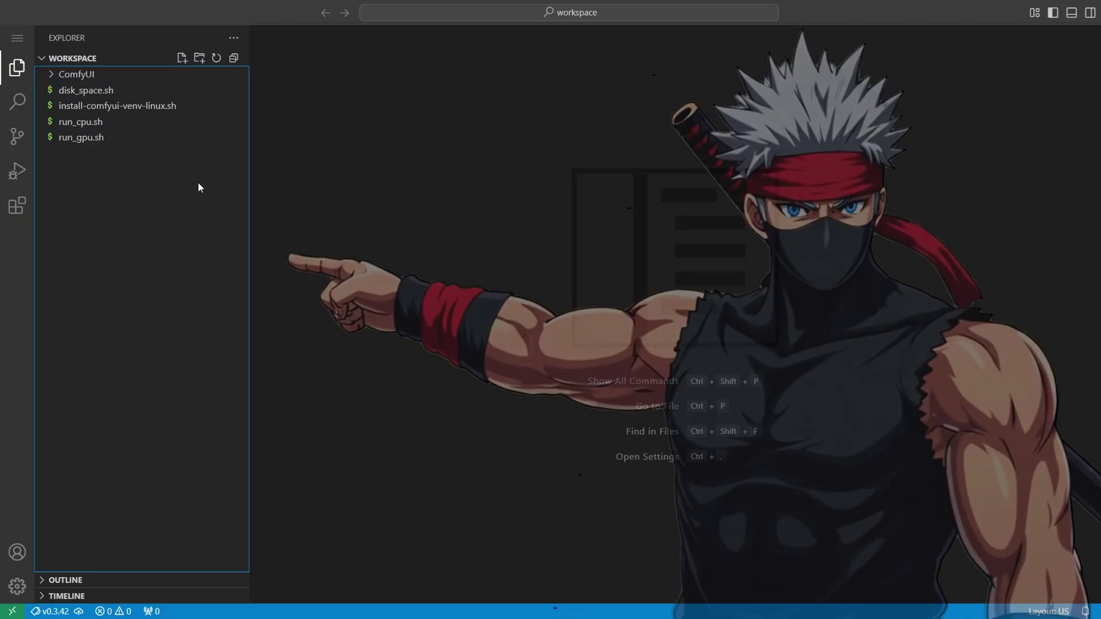
click(383, 217)
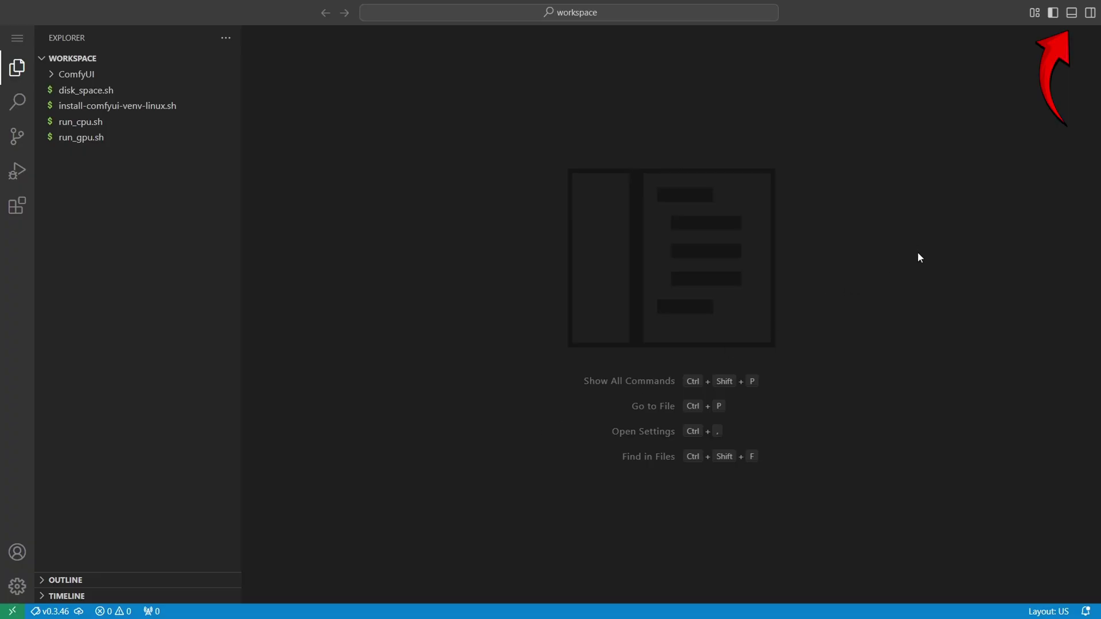
Open a taller terminal panel in the workspace and clear it with the clear command
click(1070, 16)
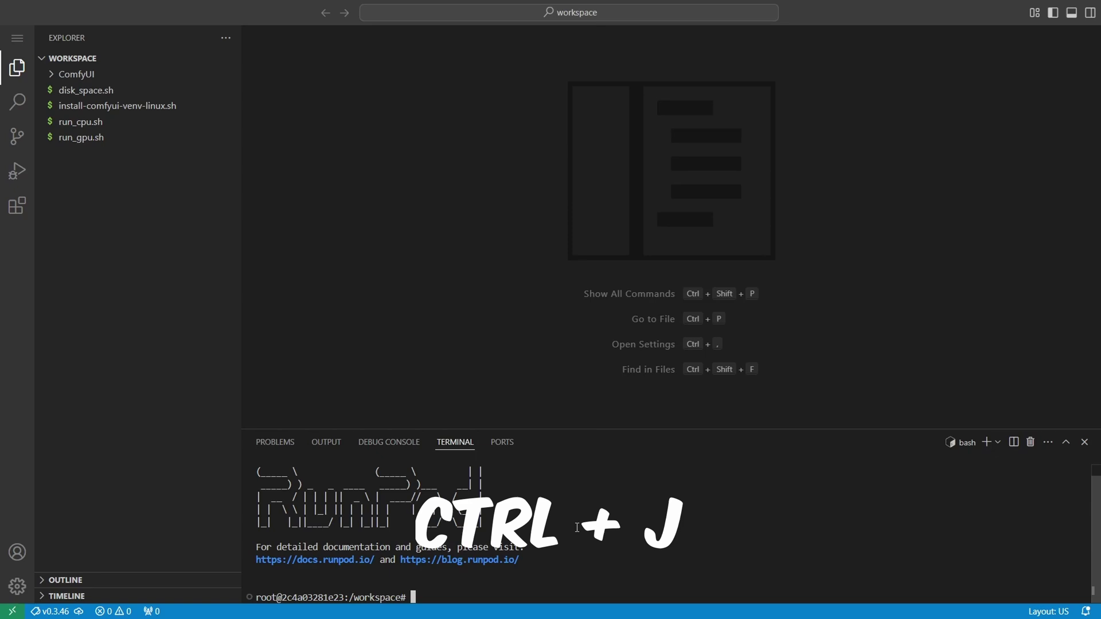
drag(597, 429, 597, 353)
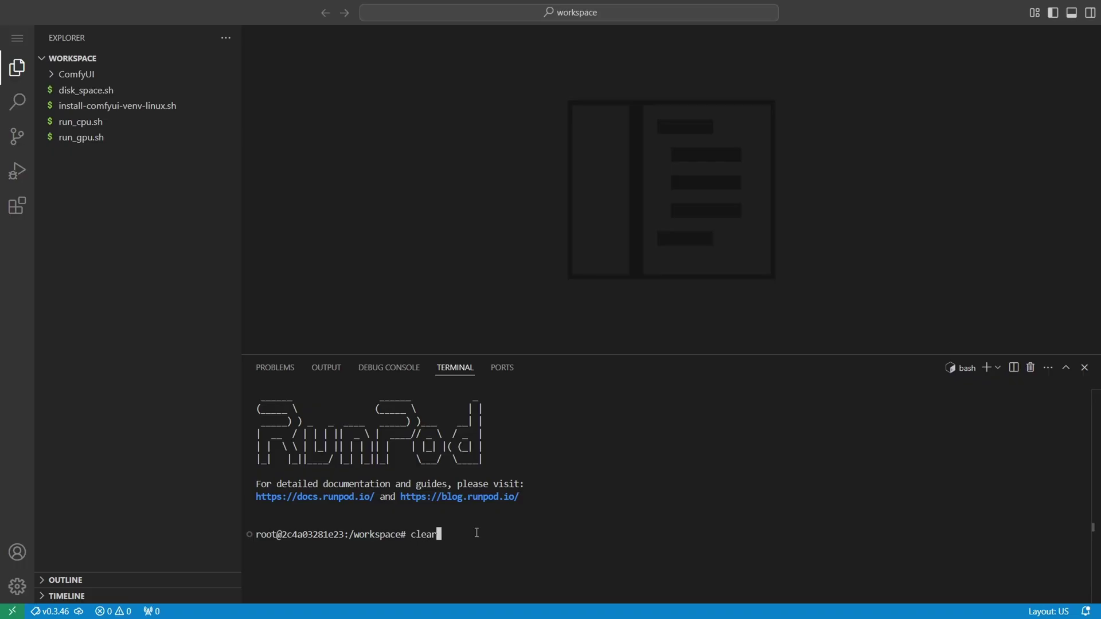
key(Return)
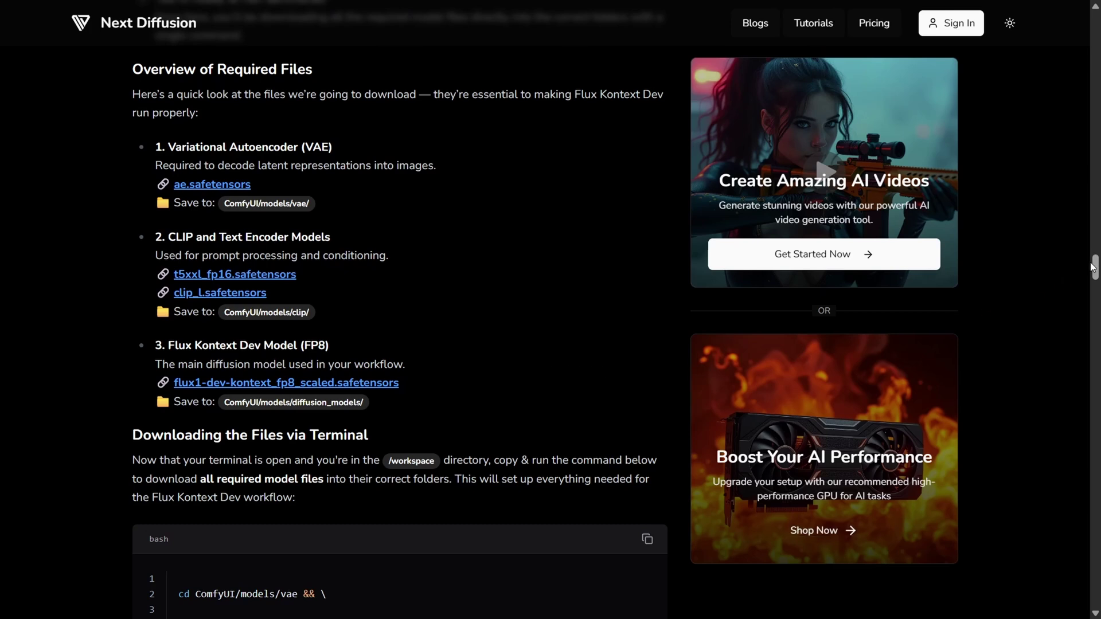
Copy the guide's bash wget commands for all Flux Kontext Dev model files
drag(1095, 268, 1095, 282)
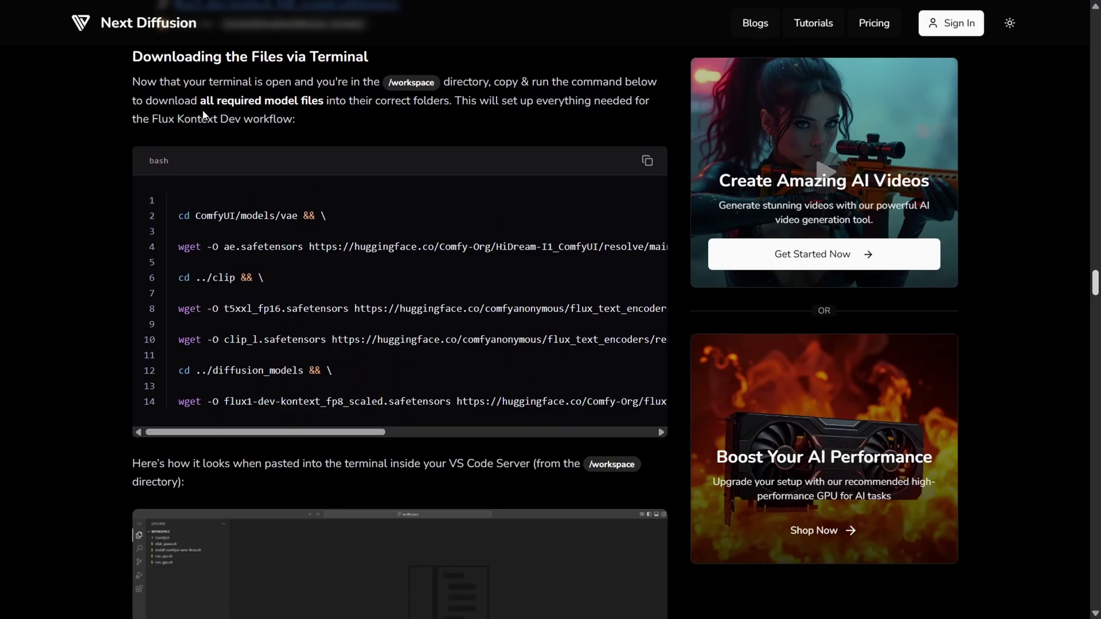
click(649, 162)
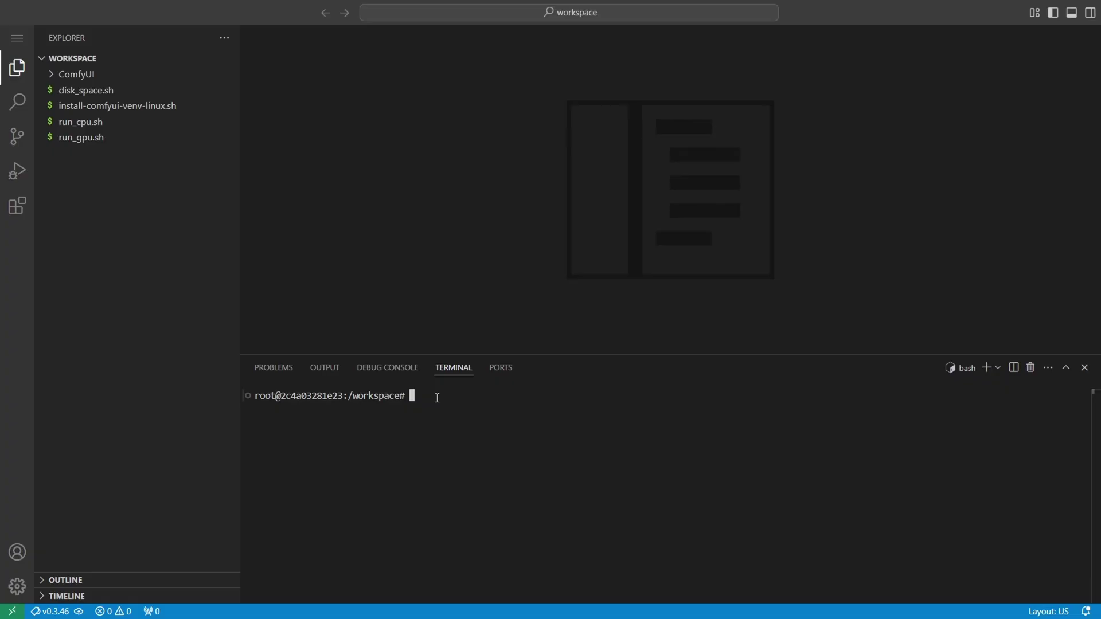
Paste the wget commands into the /workspace terminal and run them to download the models
key(ctrl+v)
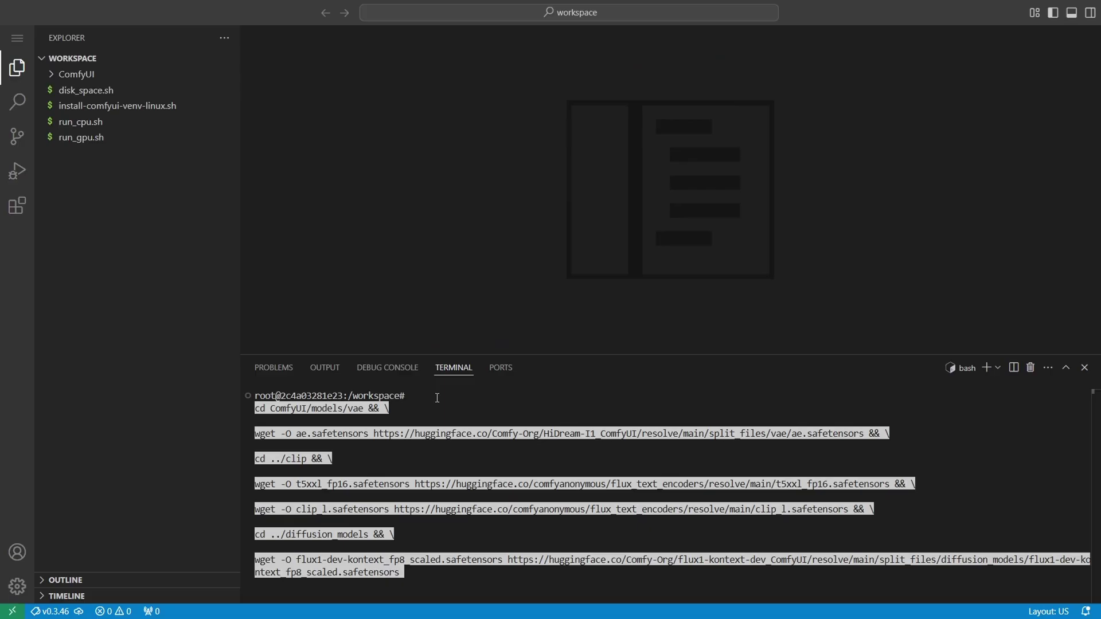
key(Return)
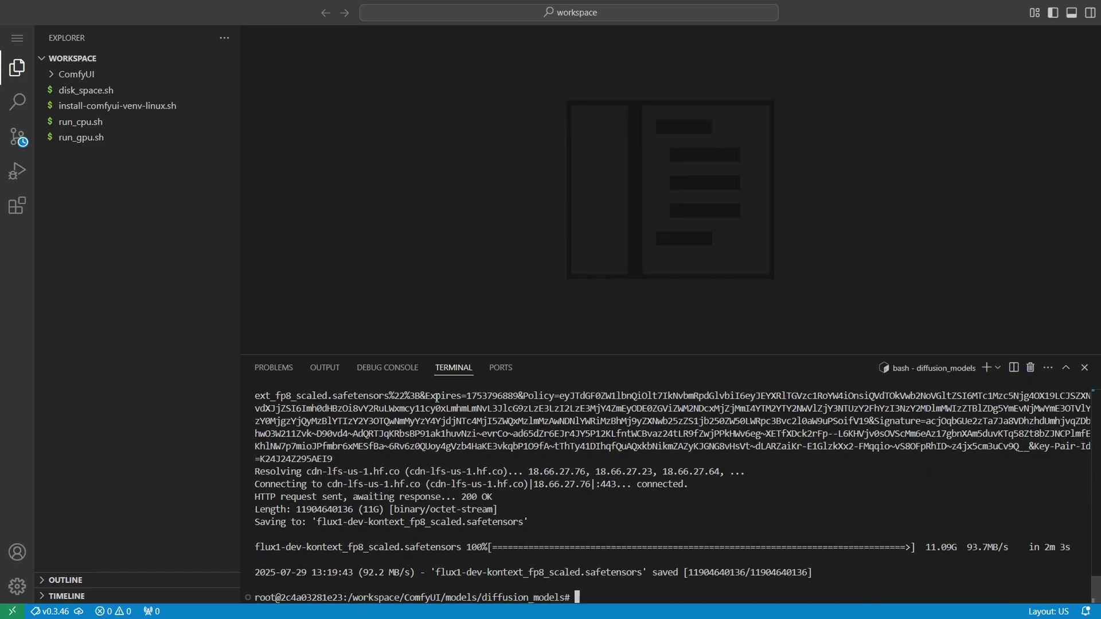
Expand ComfyUI > models in the Explorer to confirm the downloaded model files are in place
click(69, 74)
click(61, 344)
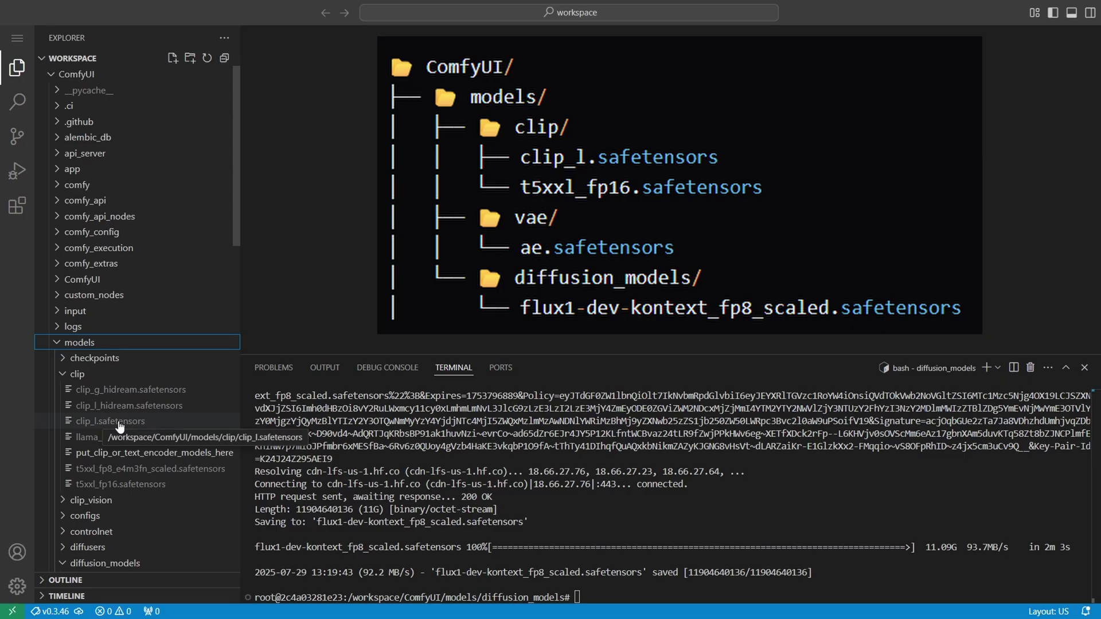
scroll(131, 492, down, 5)
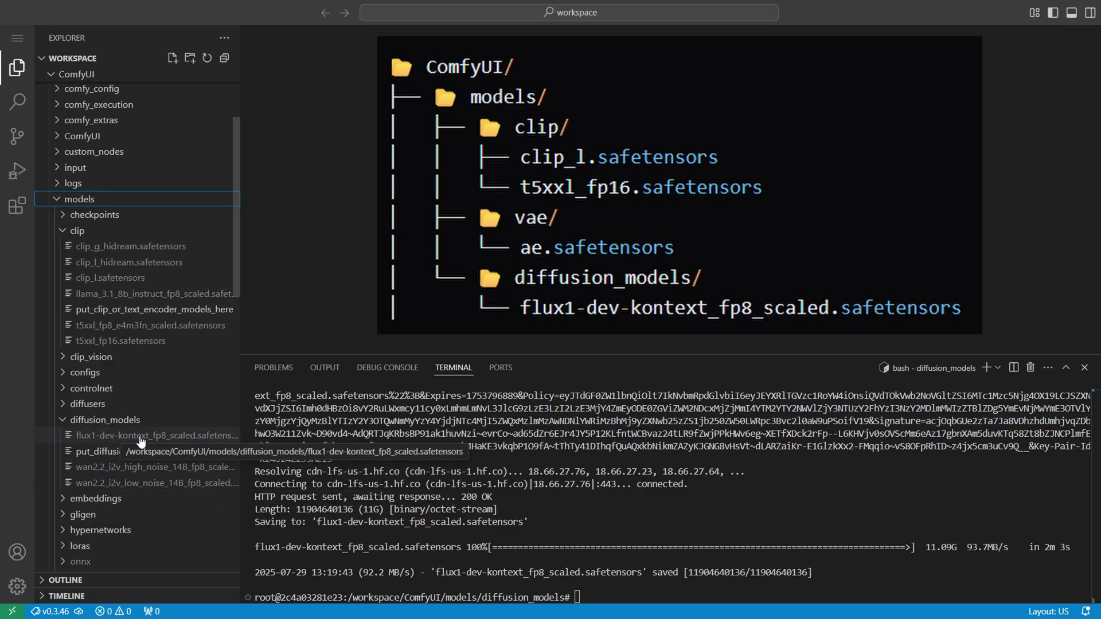
scroll(131, 442, down, 9)
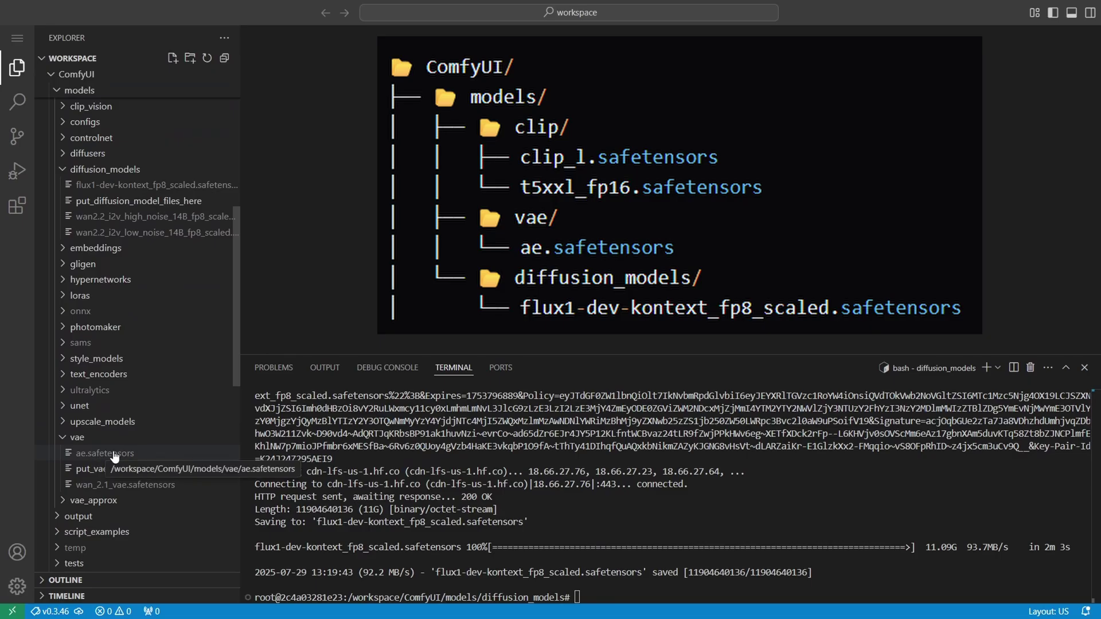
Clear the terminal, change directory to /workspace, and clear it again
click(627, 589)
text(clear)
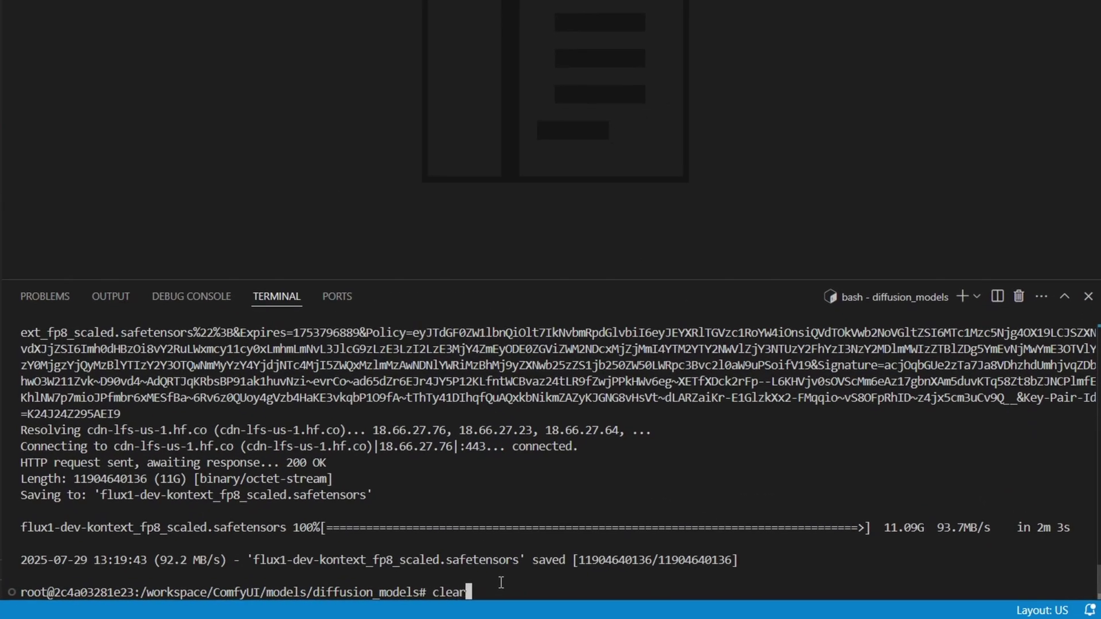
key(Return)
text(cd ./worksp)
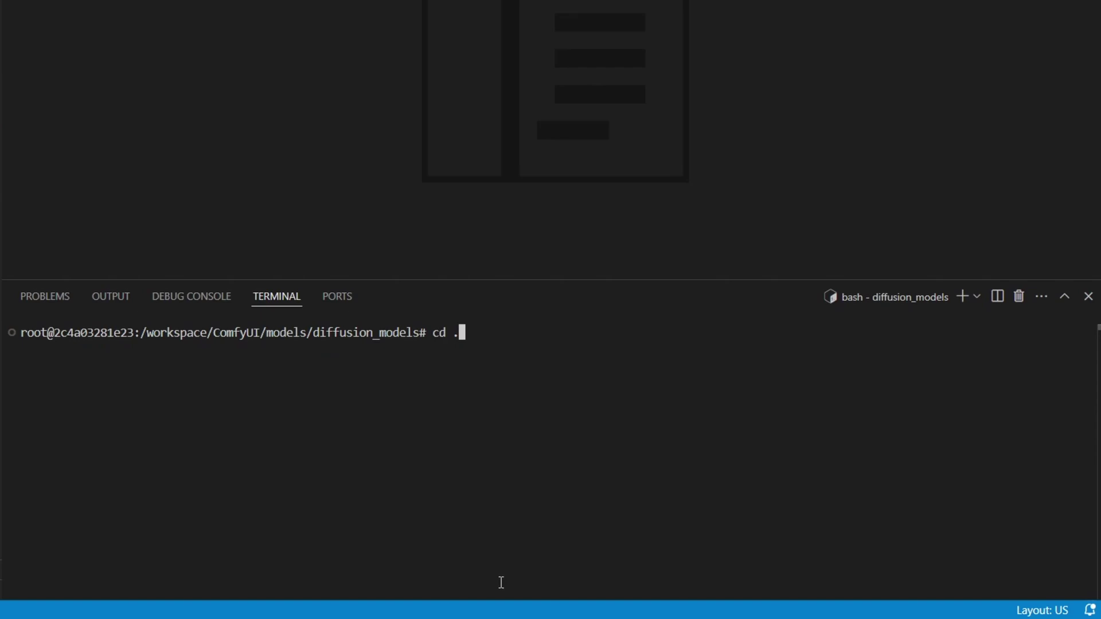
key(BackSpace)
key(BackSpace)
key(BackSpace)
key(BackSpace)
key(BackSpace)
key(BackSpace)
key(BackSpace)
key(BackSpace)
text(/workspace)
key(Return)
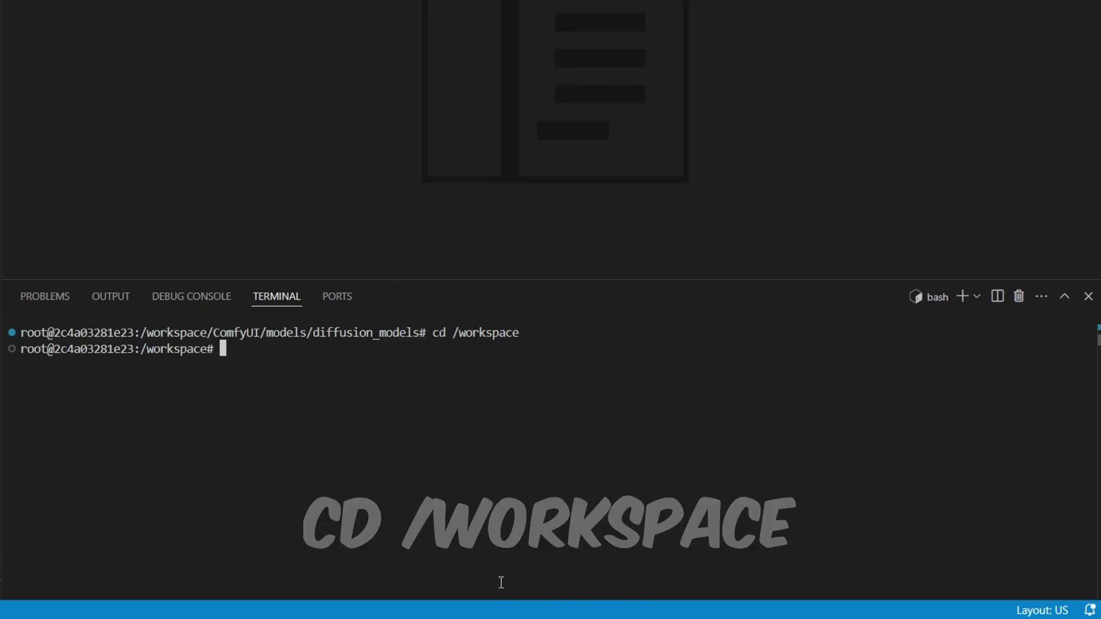
text(clear)
key(Return)
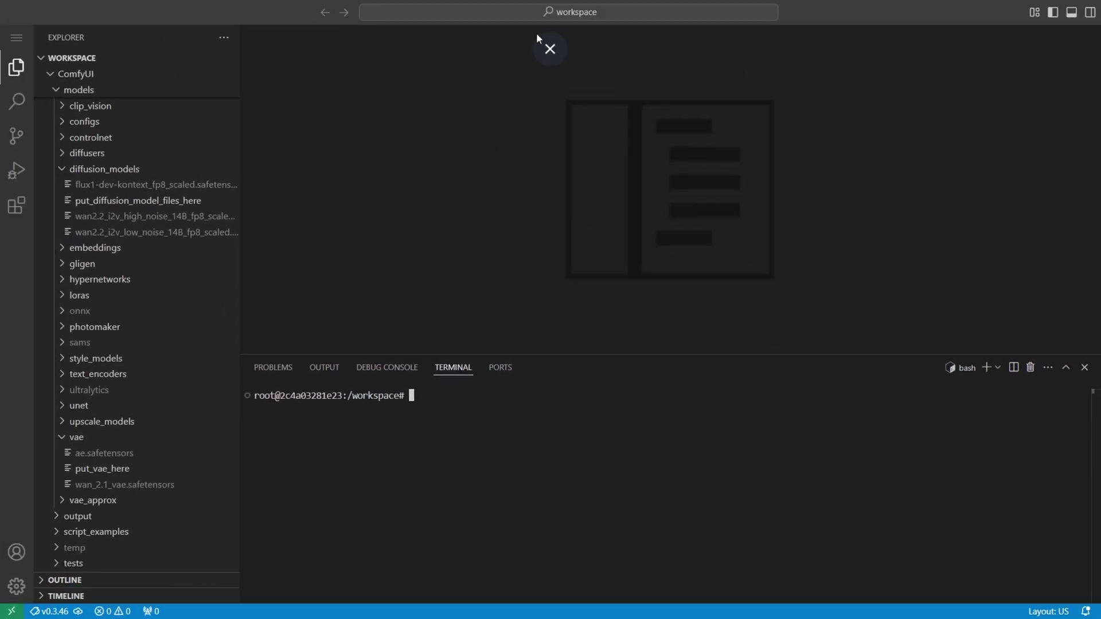
scroll(74, 153, up, 5)
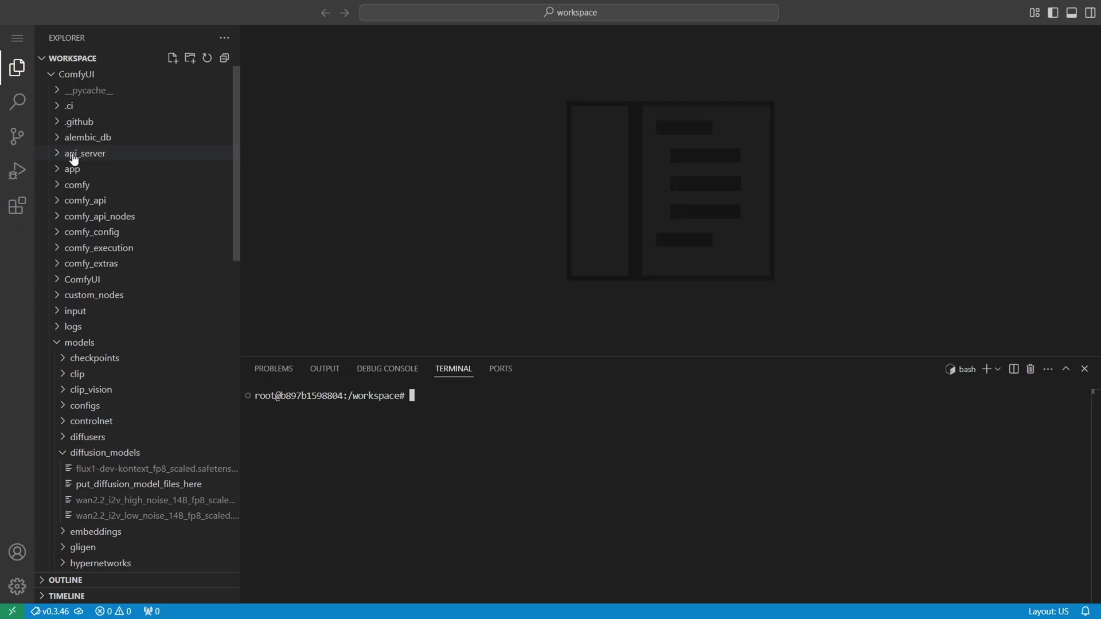
Collapse the Explorer folders and run ./run_gpu.sh to start the ComfyUI server on port 8188
click(57, 343)
click(51, 75)
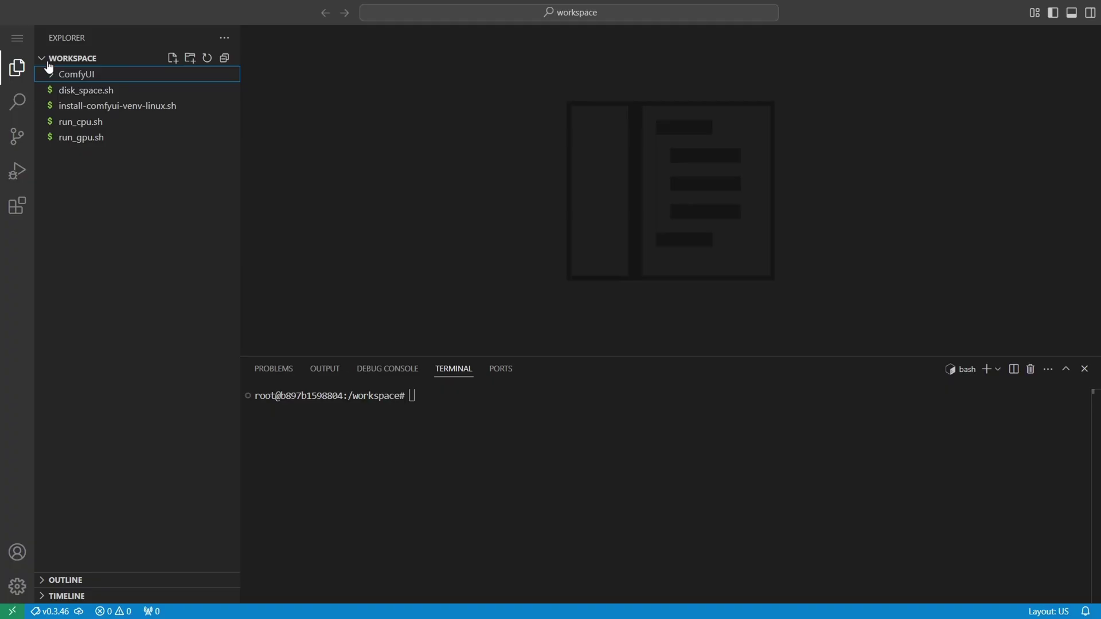
click(43, 60)
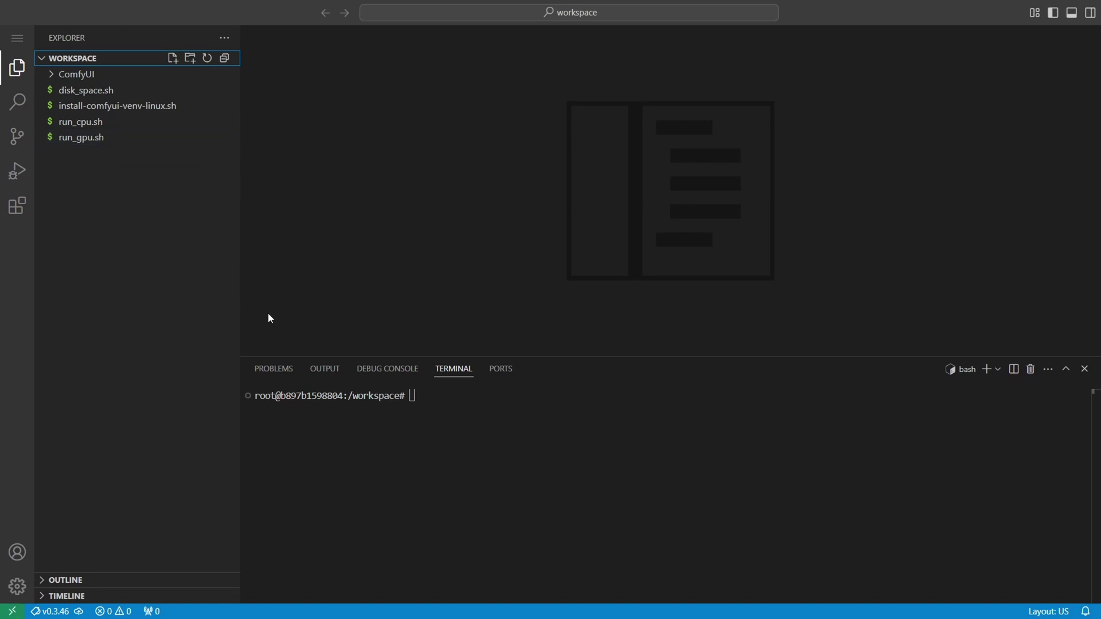
click(428, 401)
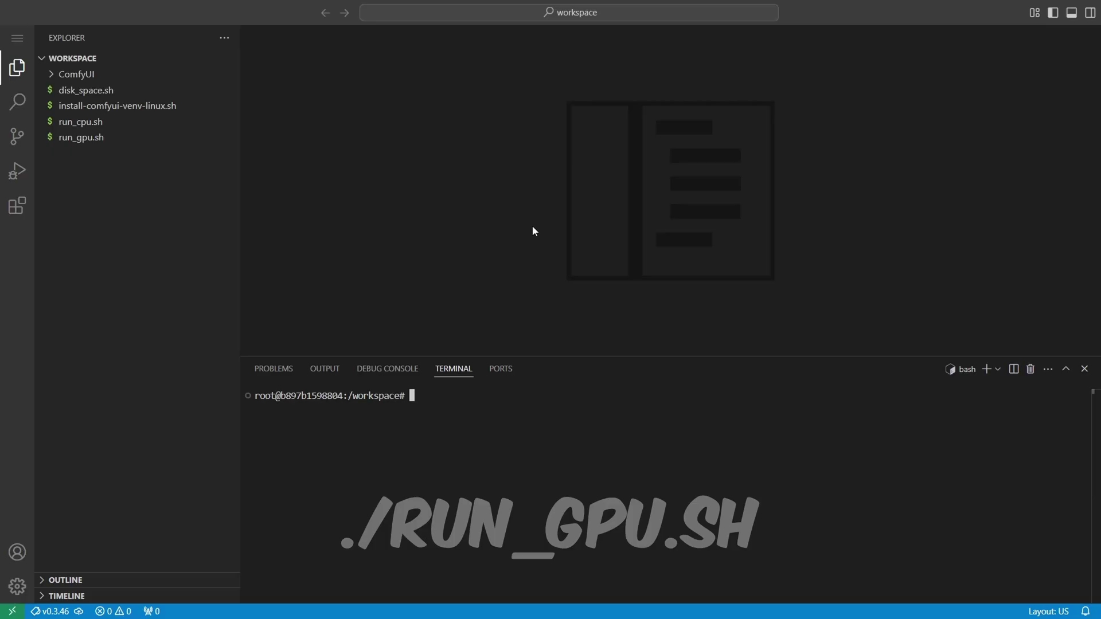
text(./run_gpu.sh)
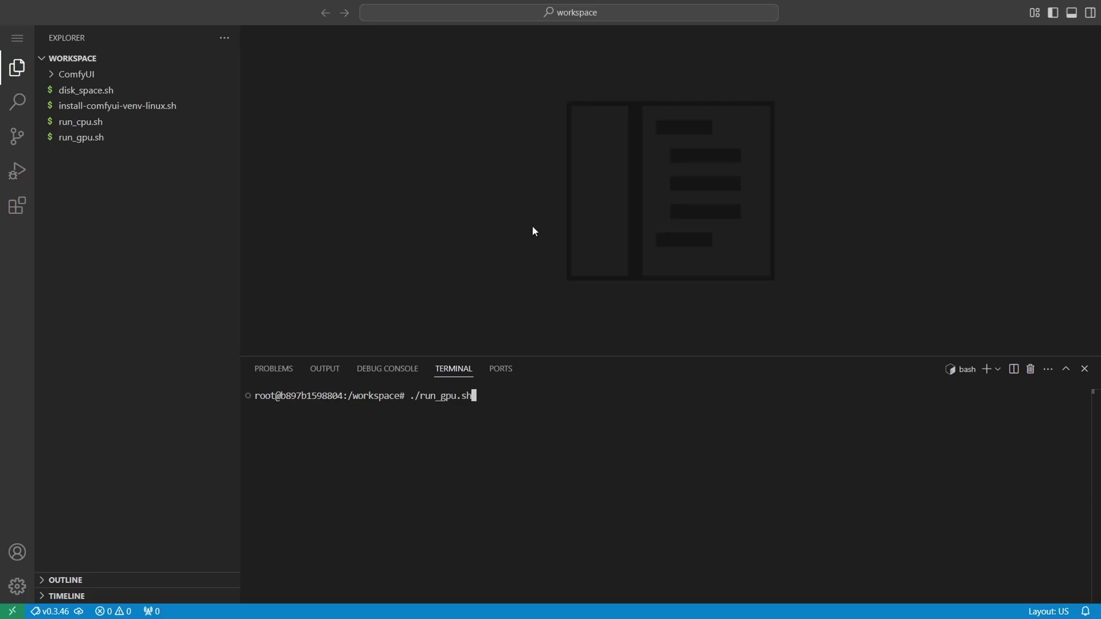
key(Return)
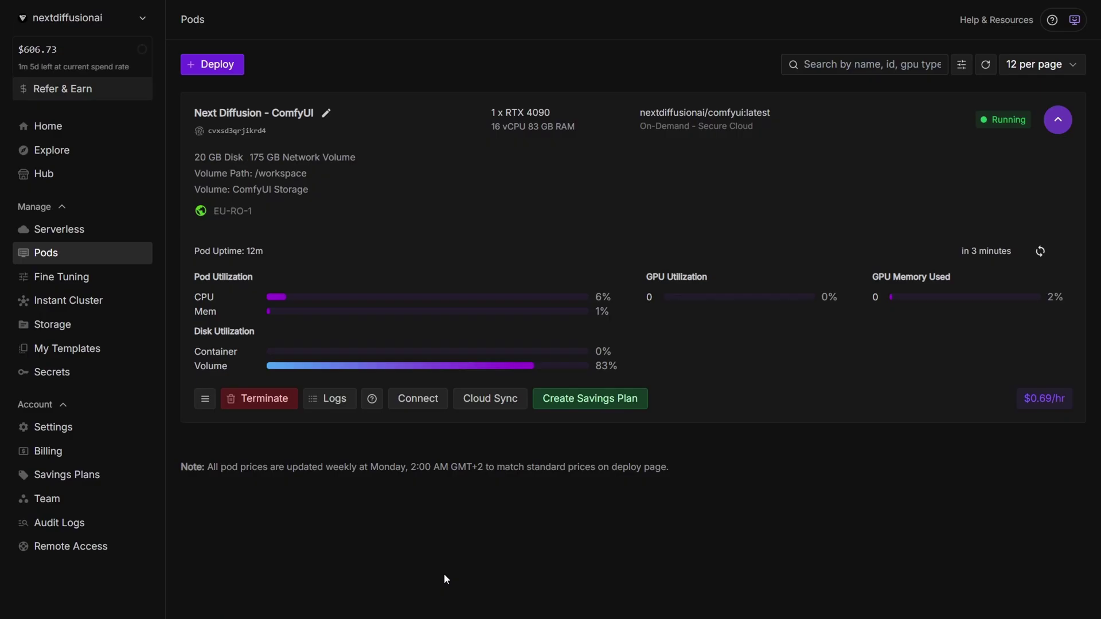
Open ComfyUI through the pod's HTTP Service :8188 connection option
click(418, 400)
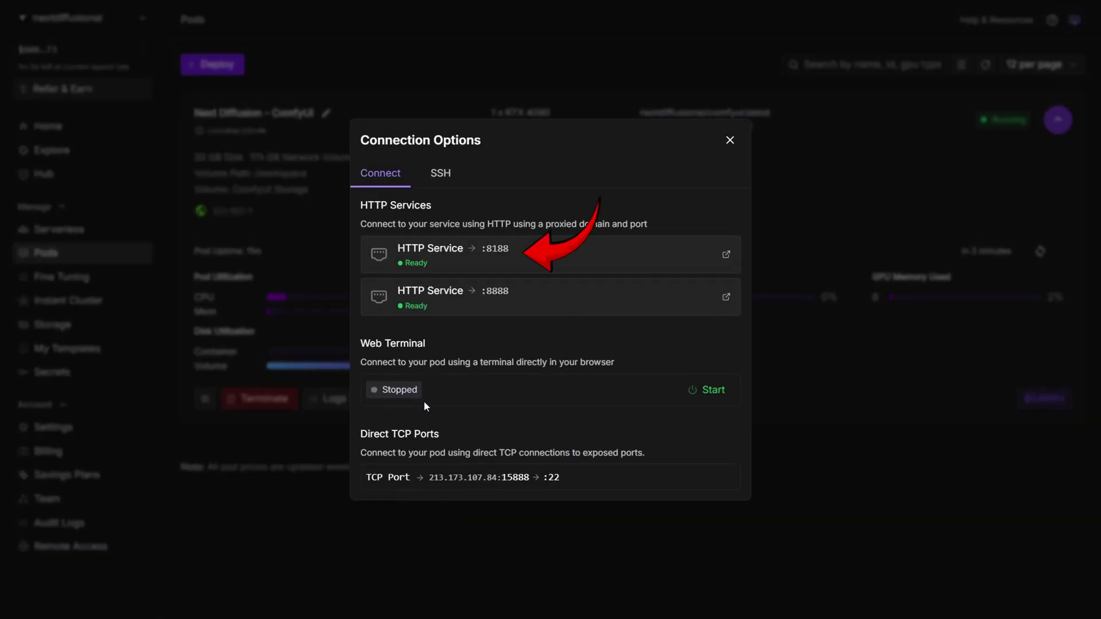
click(517, 262)
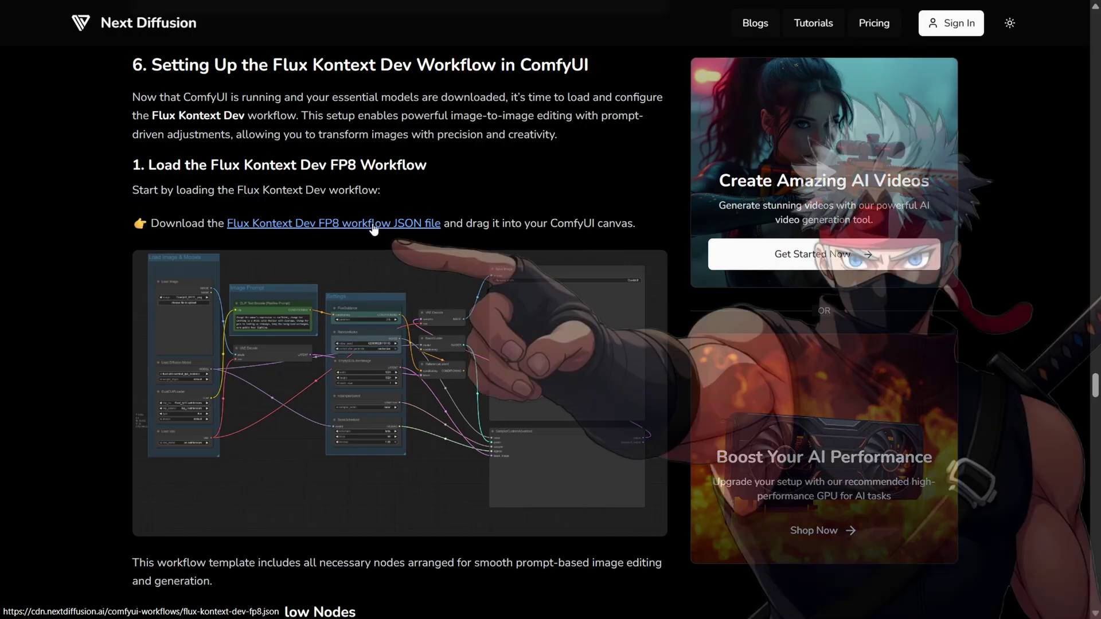
Download the flux-kontext-dev-fp8 workflow JSON and drop it onto the ComfyUI canvas
click(373, 226)
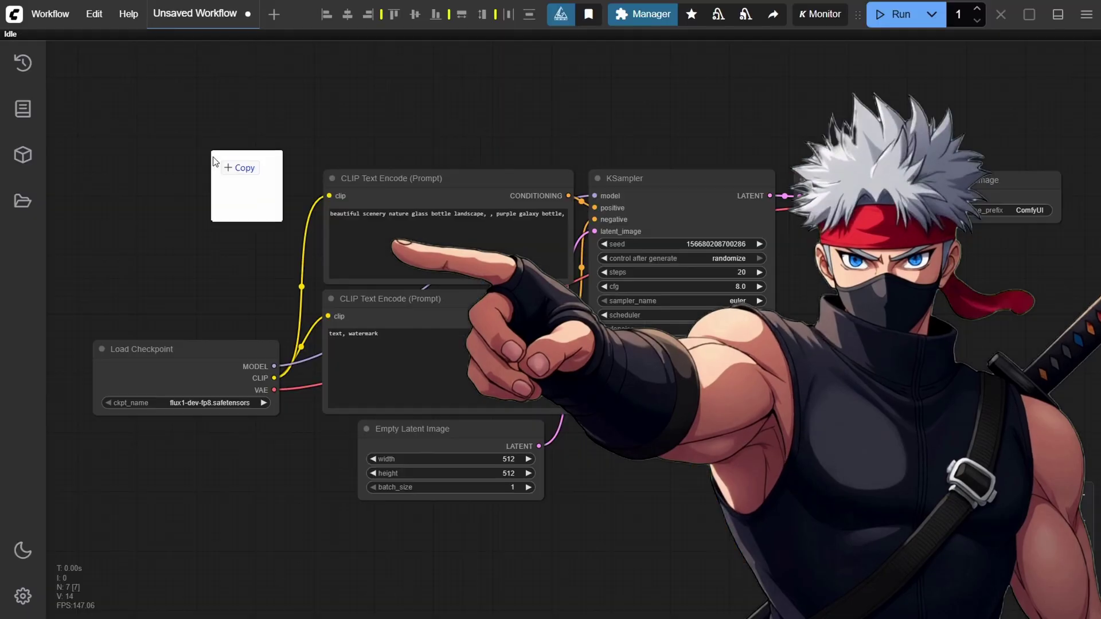
drag(208, 152, 684, 548)
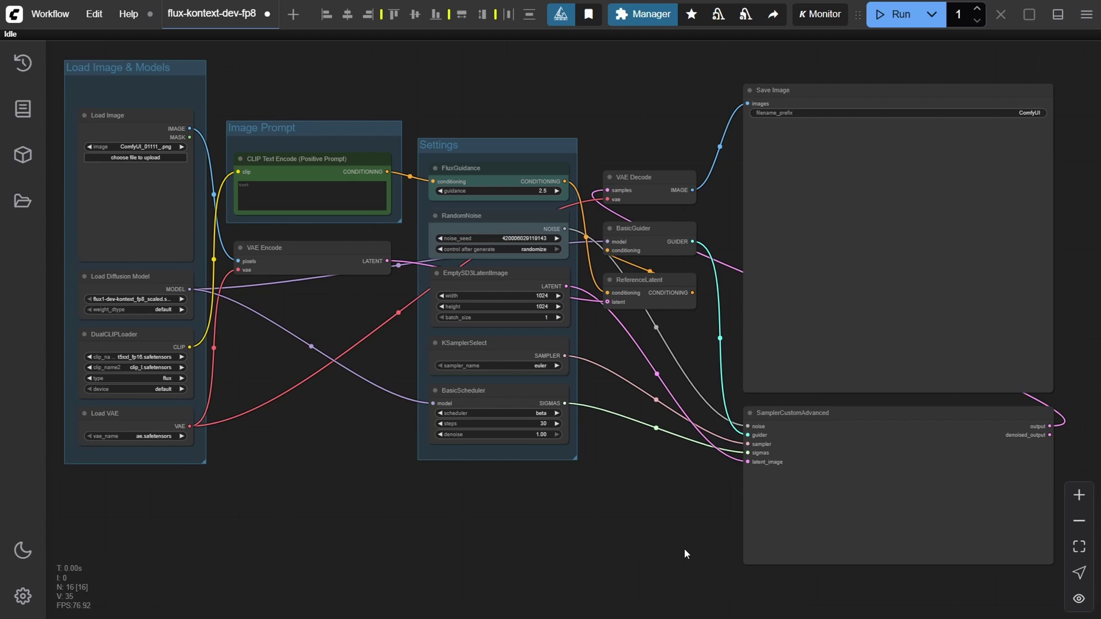
drag(684, 548, 140, 241)
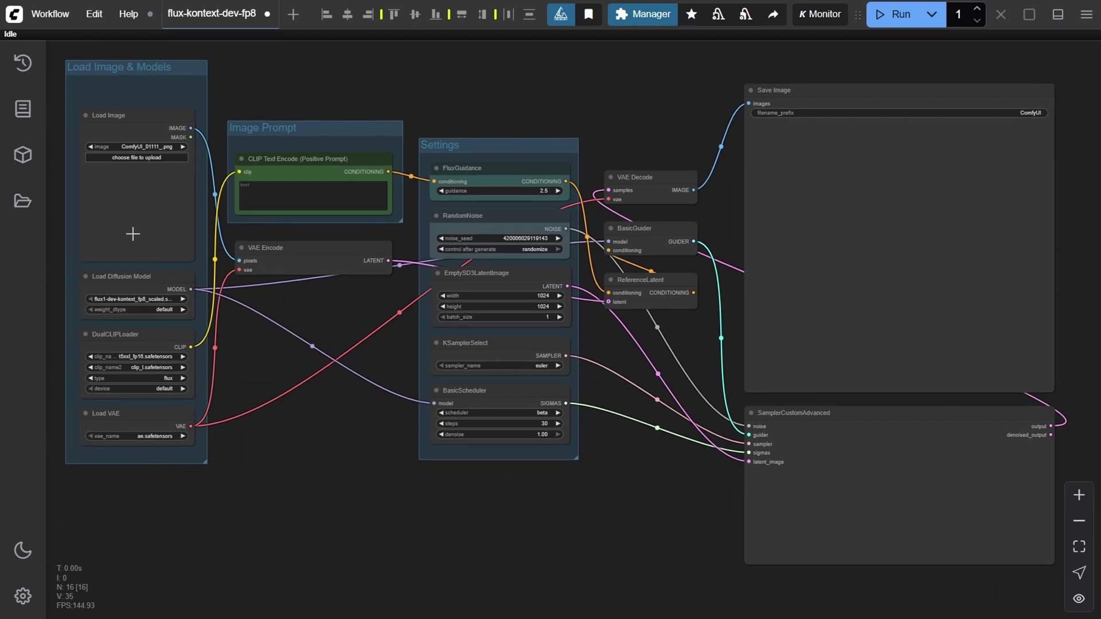
click(131, 305)
click(138, 304)
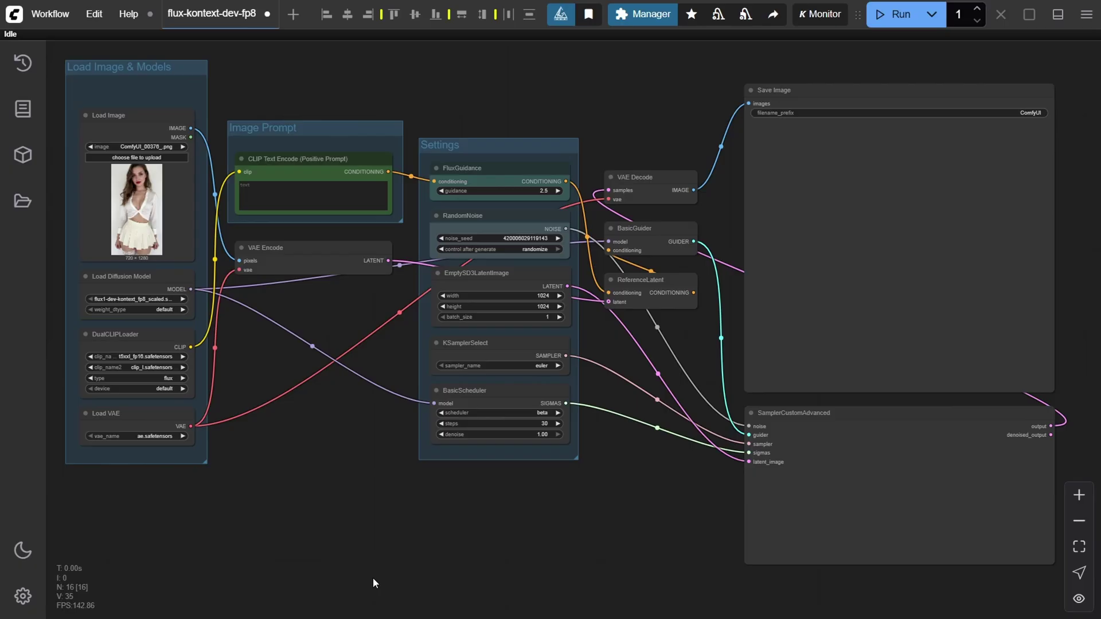
click(289, 202)
text(Keep the woman’s pose, expression, and clean white studio background exactly the same. Change her outfit to a bodycon midi skirt with a bold animal print that emphasizes her hips.)
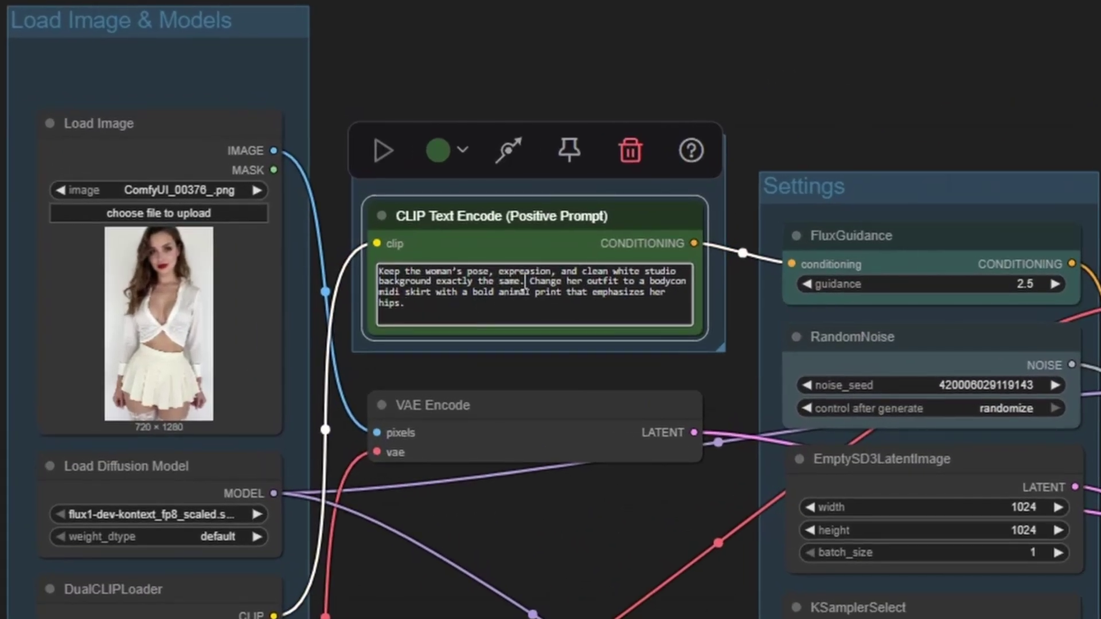
drag(525, 281, 350, 258)
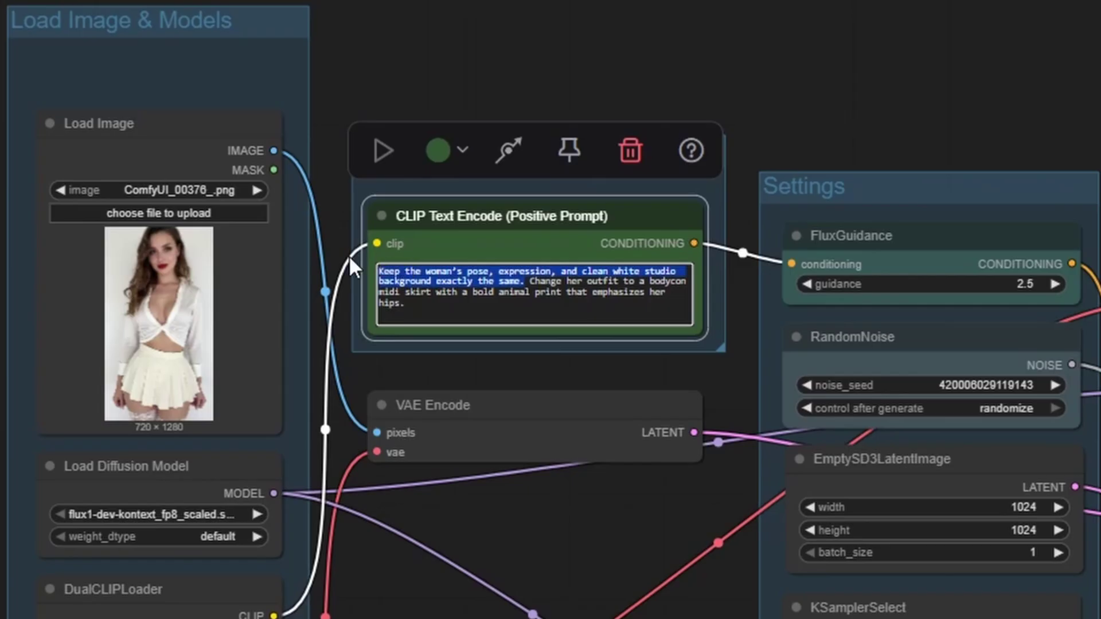
click(531, 281)
drag(532, 281, 597, 314)
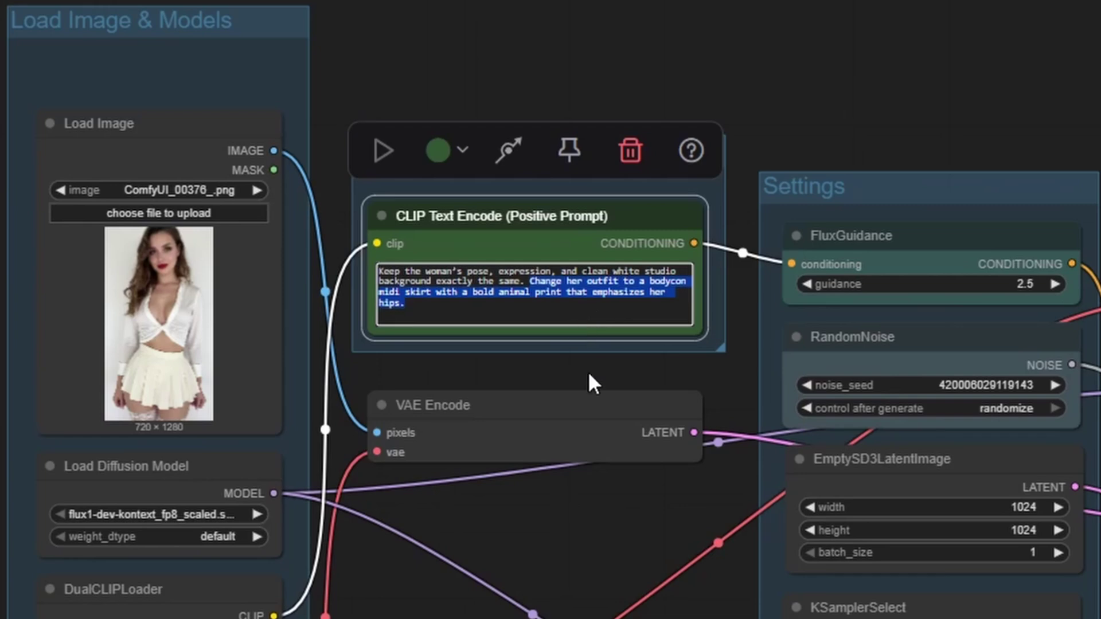
click(607, 511)
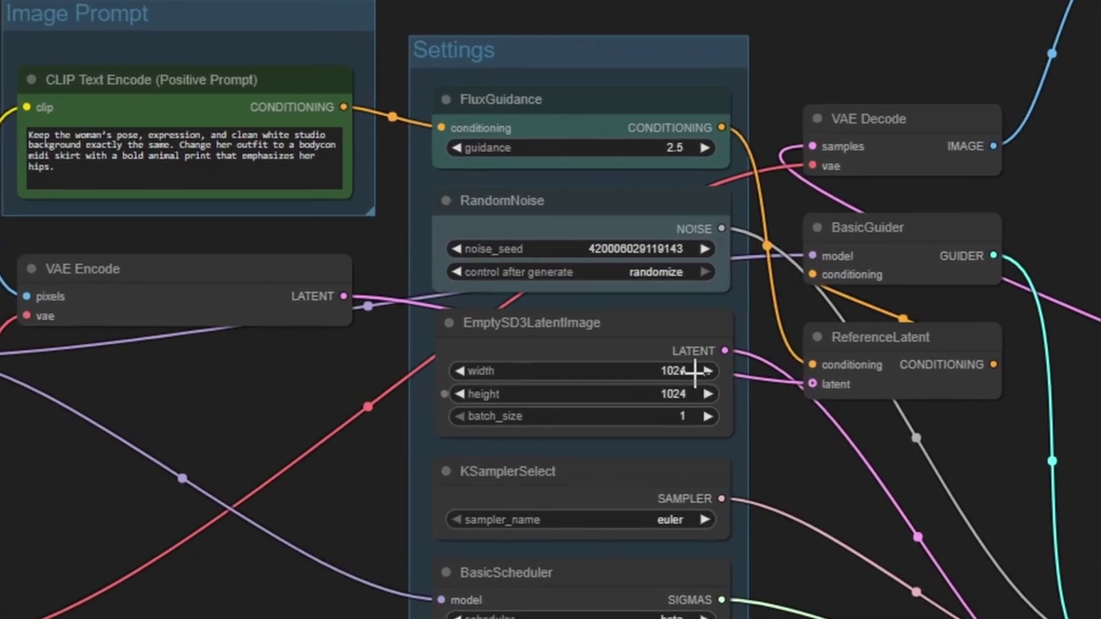
Set the EmptySD3LatentImage size to 720 wide by 1280 high
click(672, 371)
text(720)
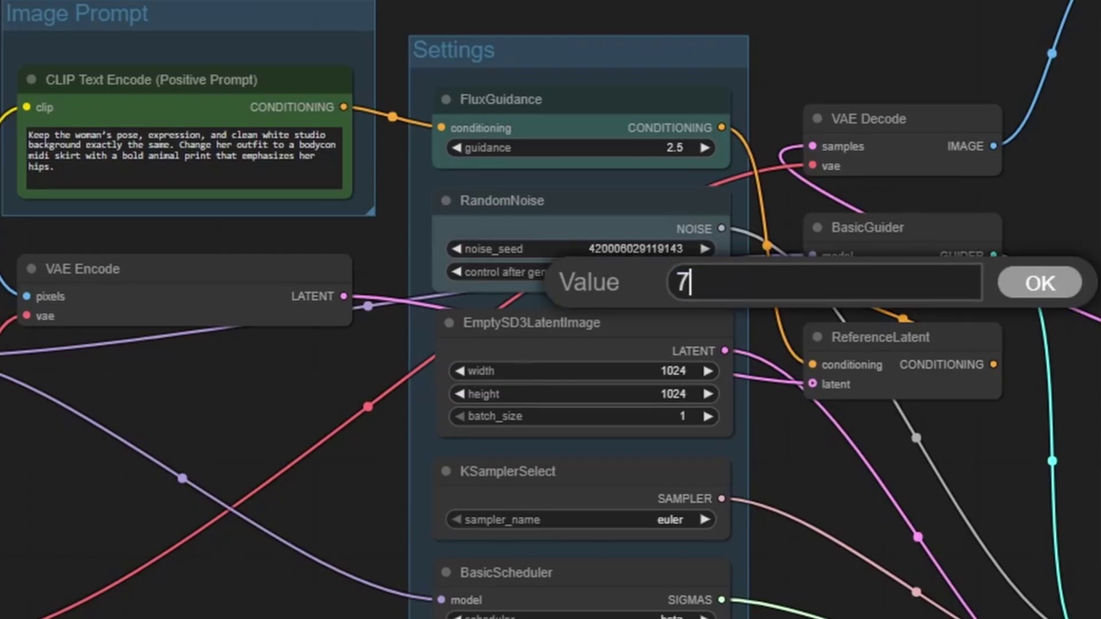
key(Return)
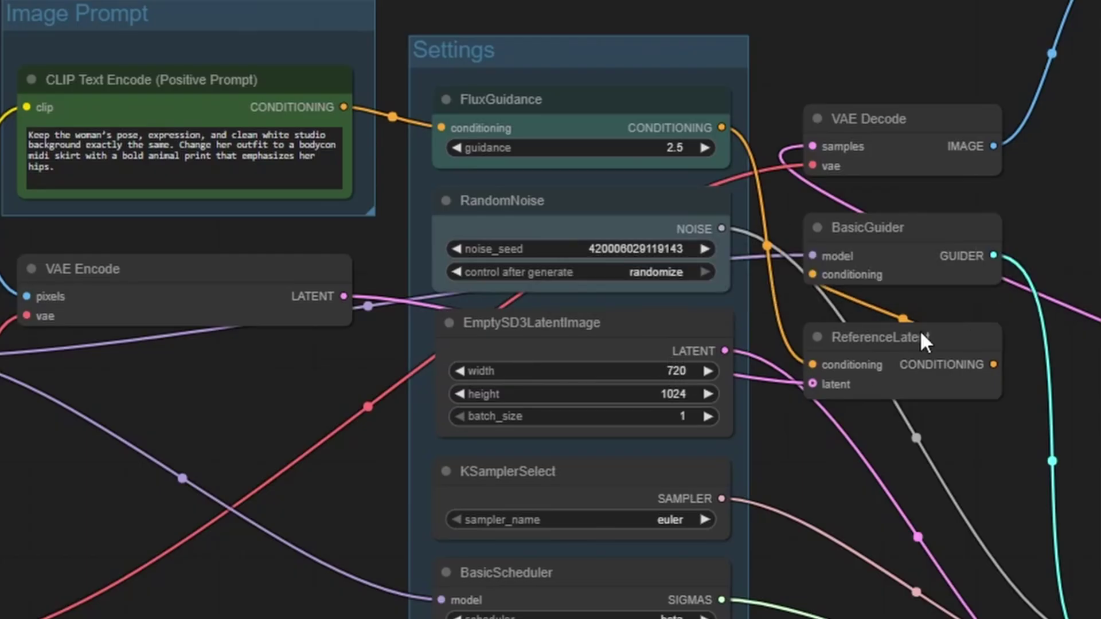
click(675, 394)
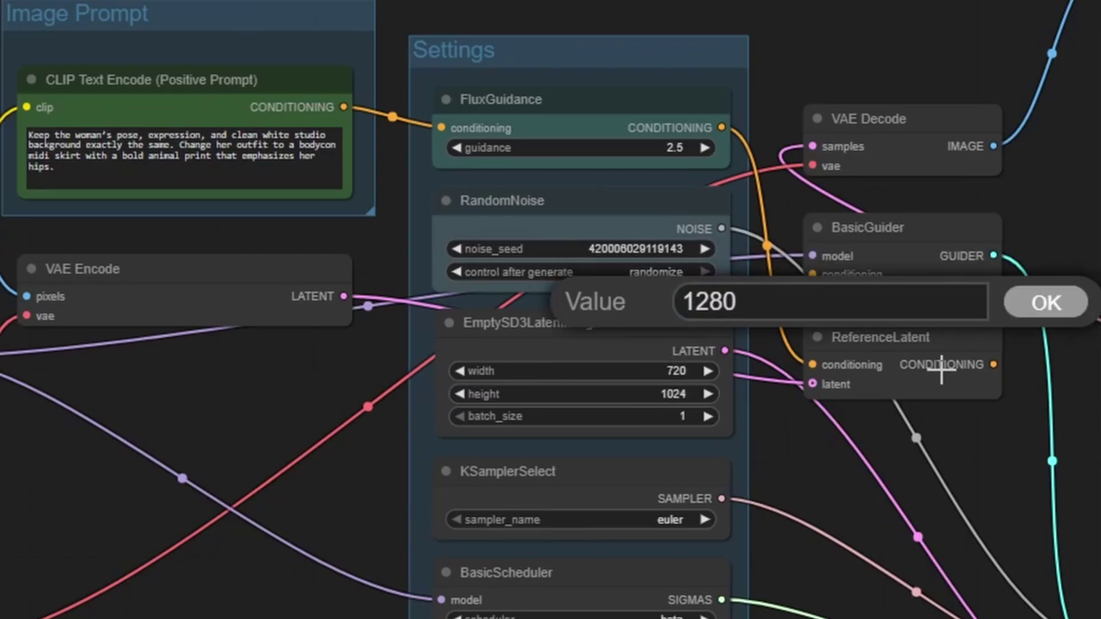
key(Return)
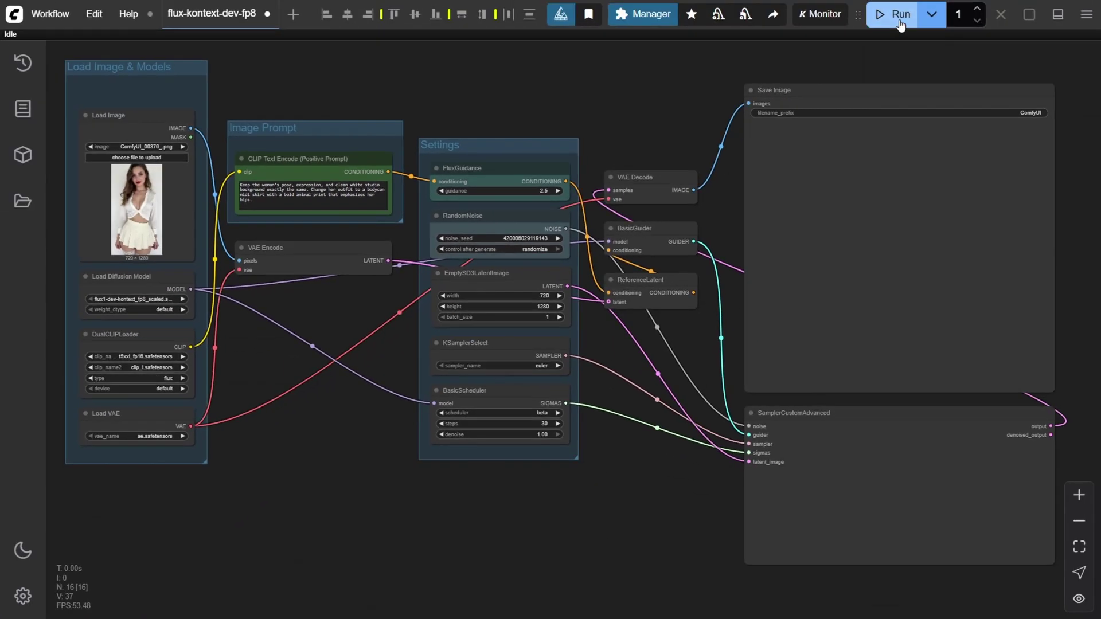
Run the workflow and enlarge the resulting leopard-print bodycon skirt image from the Queue
click(898, 16)
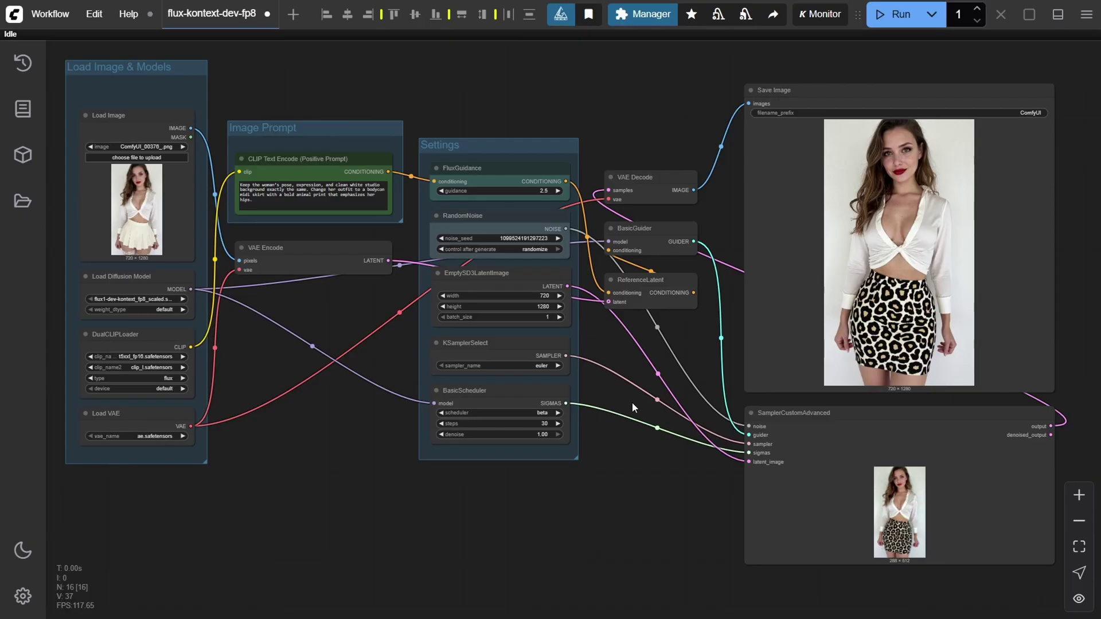
click(23, 62)
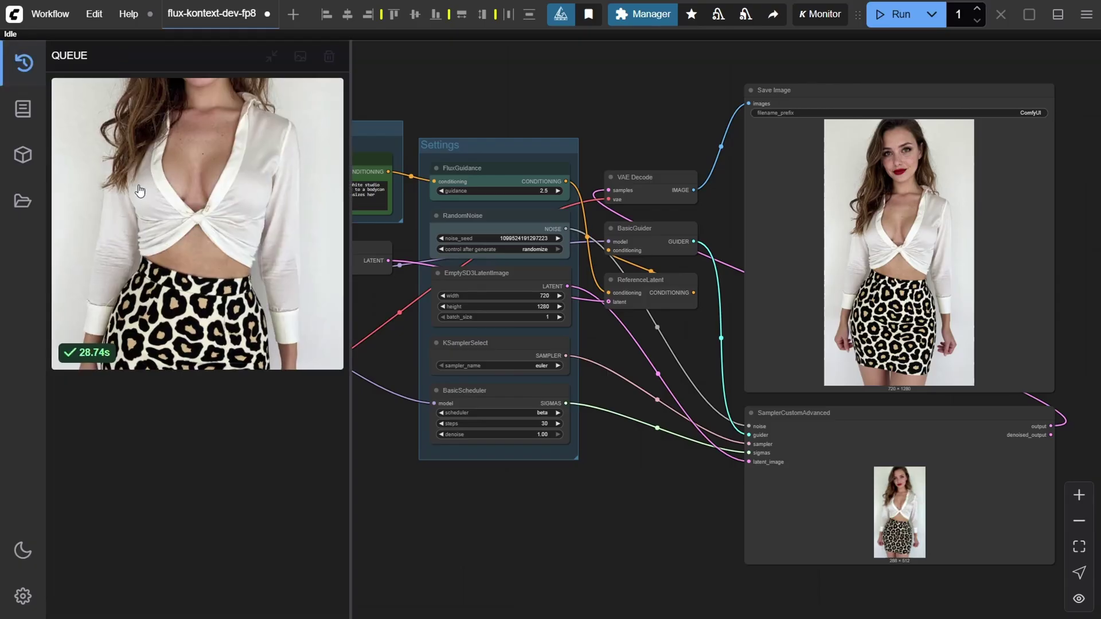
click(190, 222)
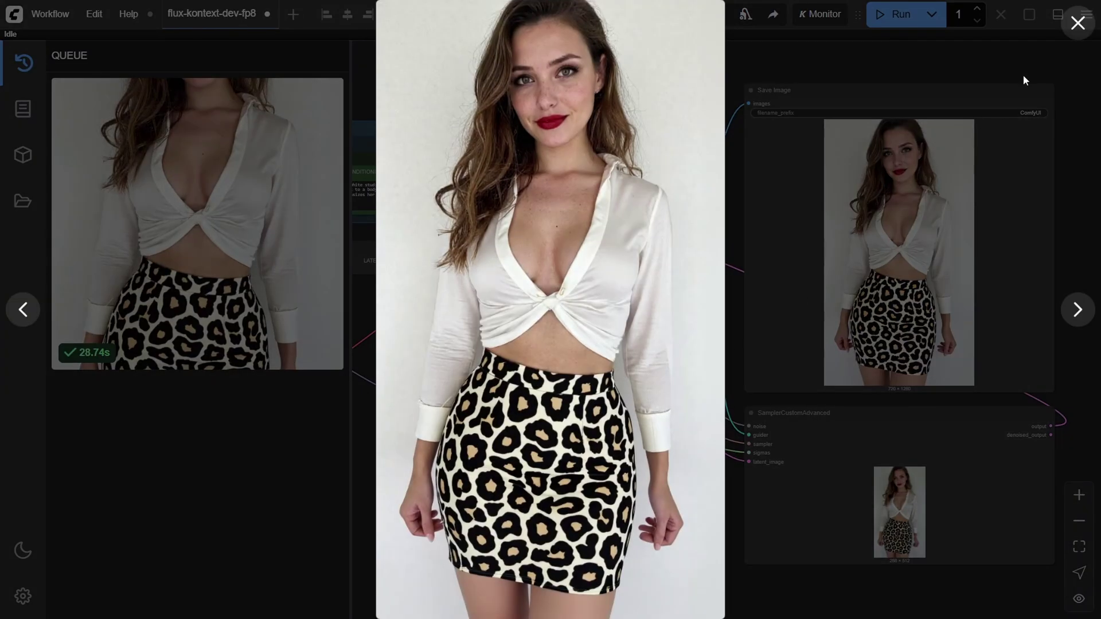
Replace the CLIP Text Encode prompt with the hand-on-hip, hand-at-neck pose description and rerun
click(1076, 29)
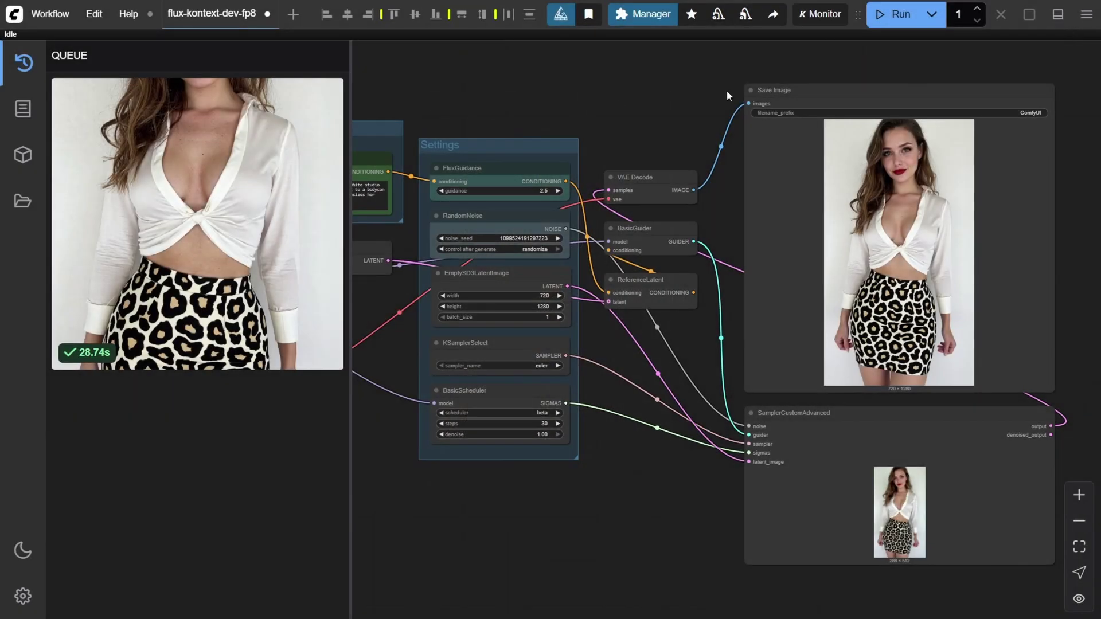
click(24, 65)
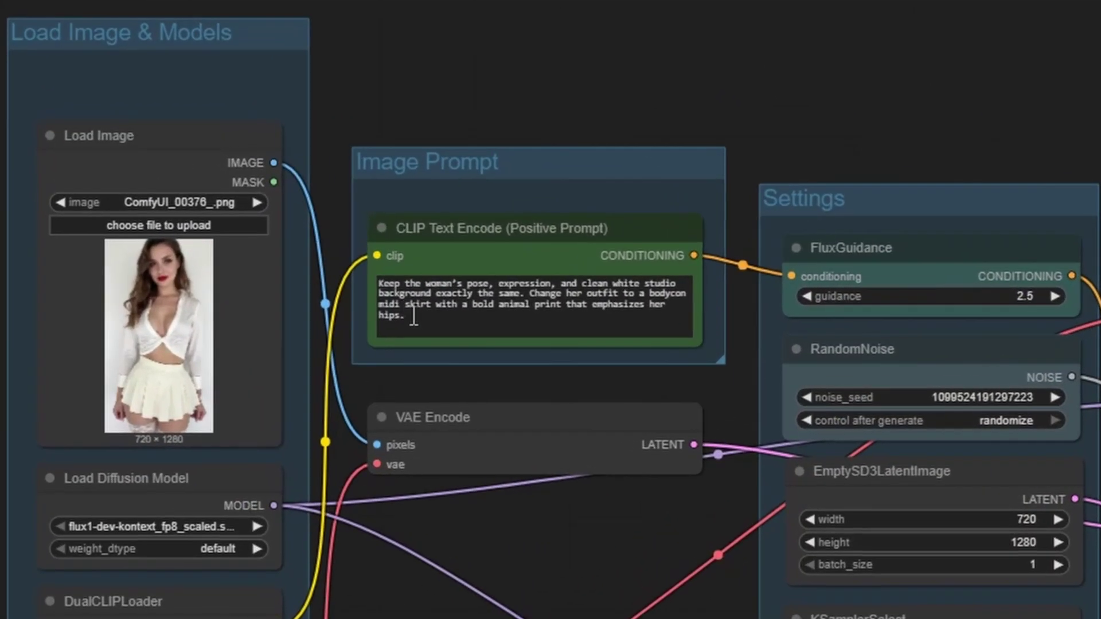
click(255, 201)
key(ctrl+a)
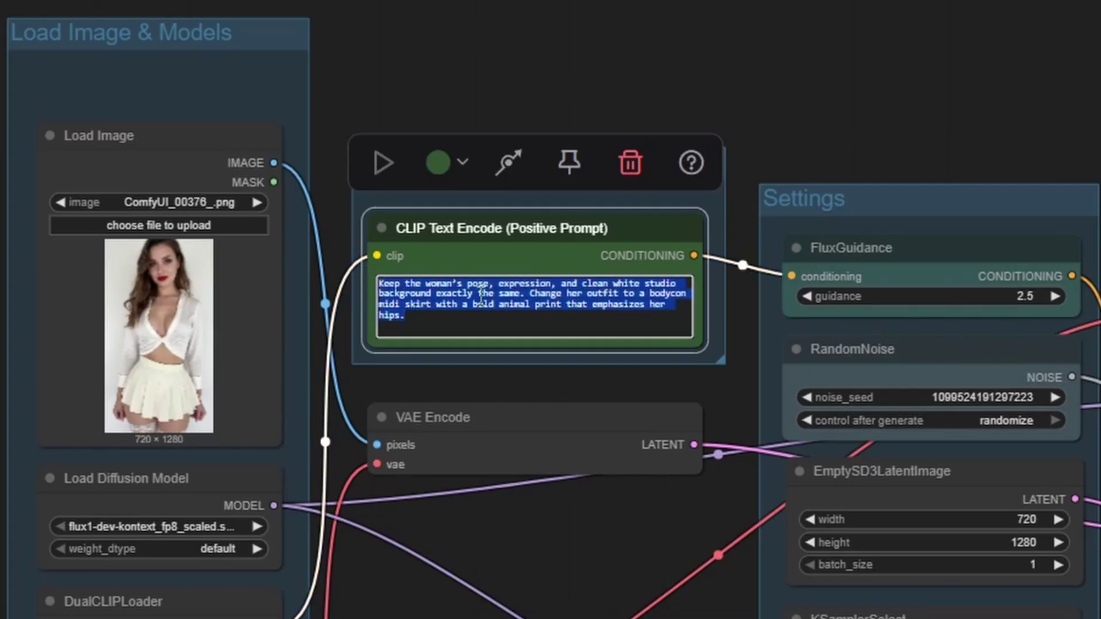
key(ctrl+v)
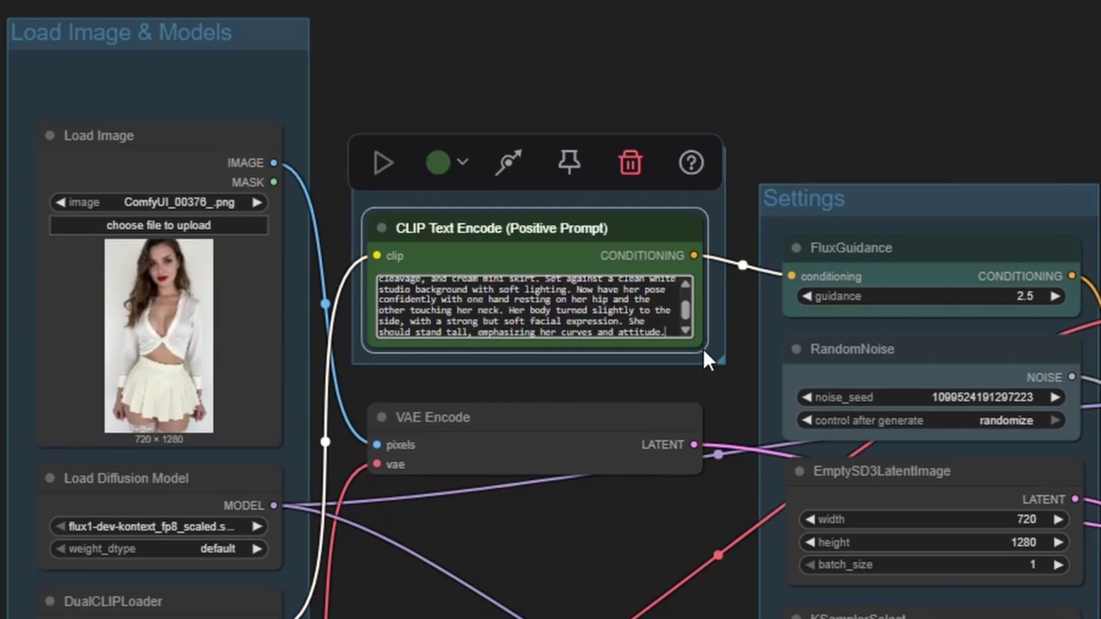
drag(706, 360, 726, 384)
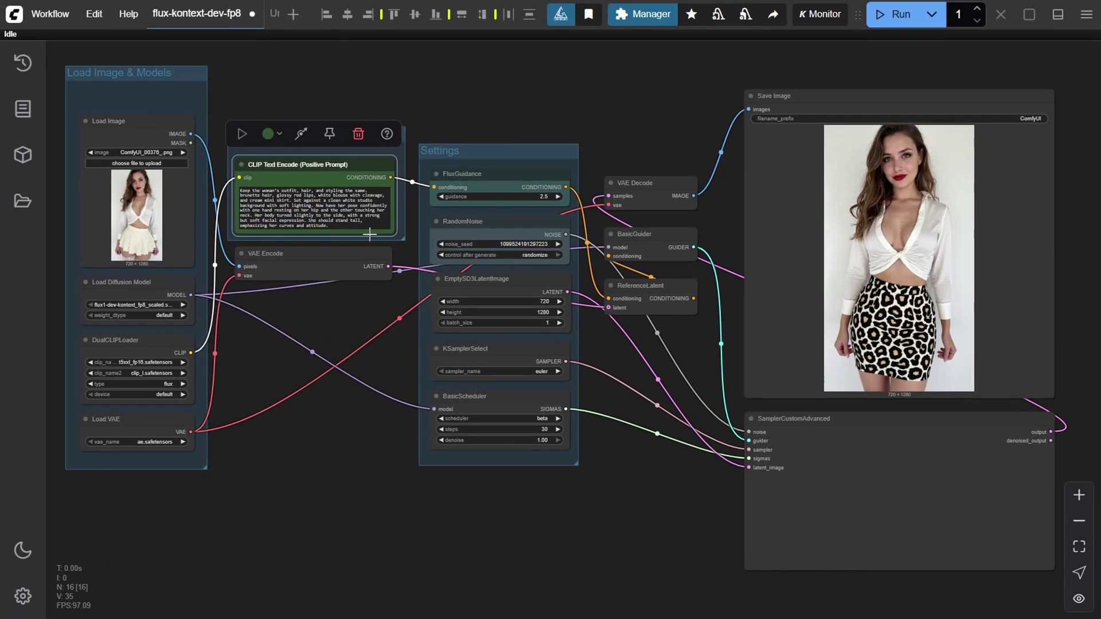
click(896, 18)
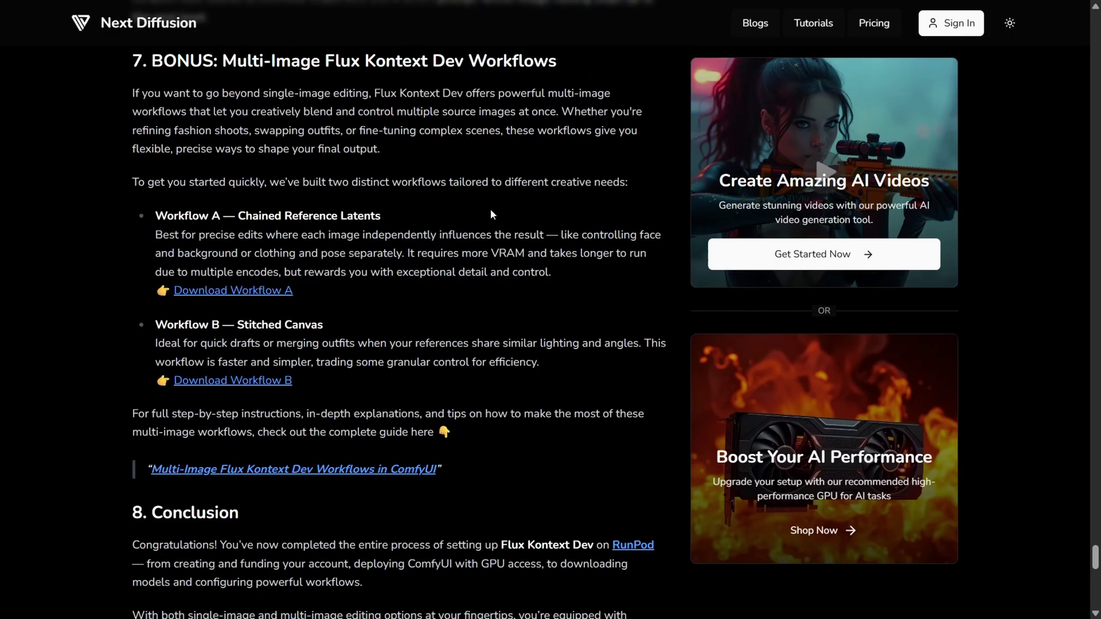
Scroll past the Multi-Image Flux Kontext Dev Workflows heading to Example 3 – Inserting In a Scene
drag(224, 57, 559, 57)
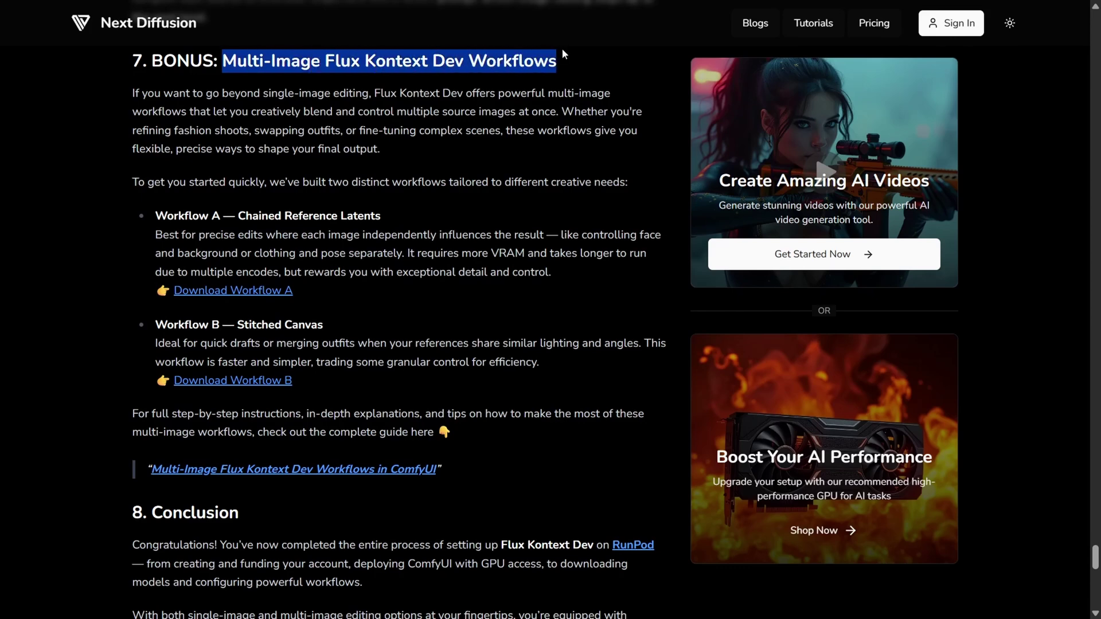
click(569, 63)
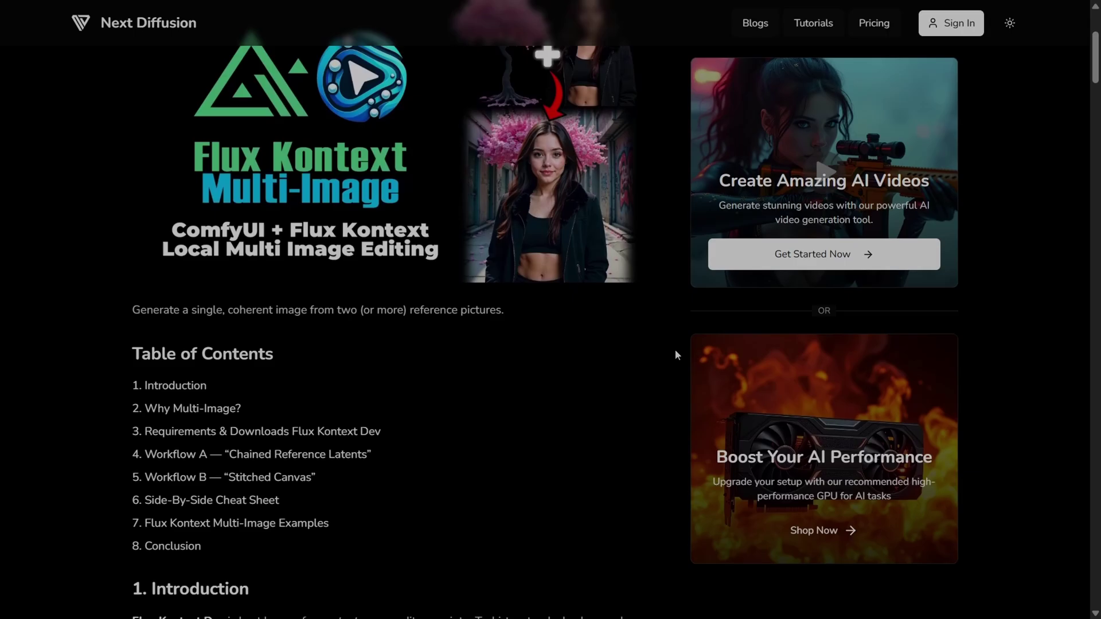
scroll(676, 355, down, 20)
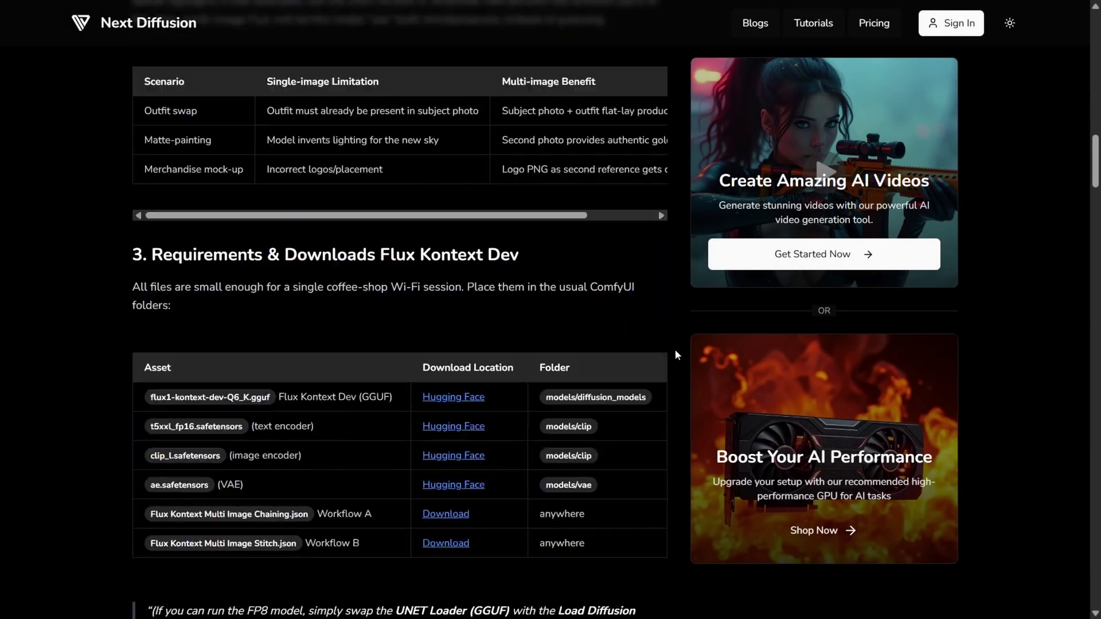
scroll(675, 354, down, 20)
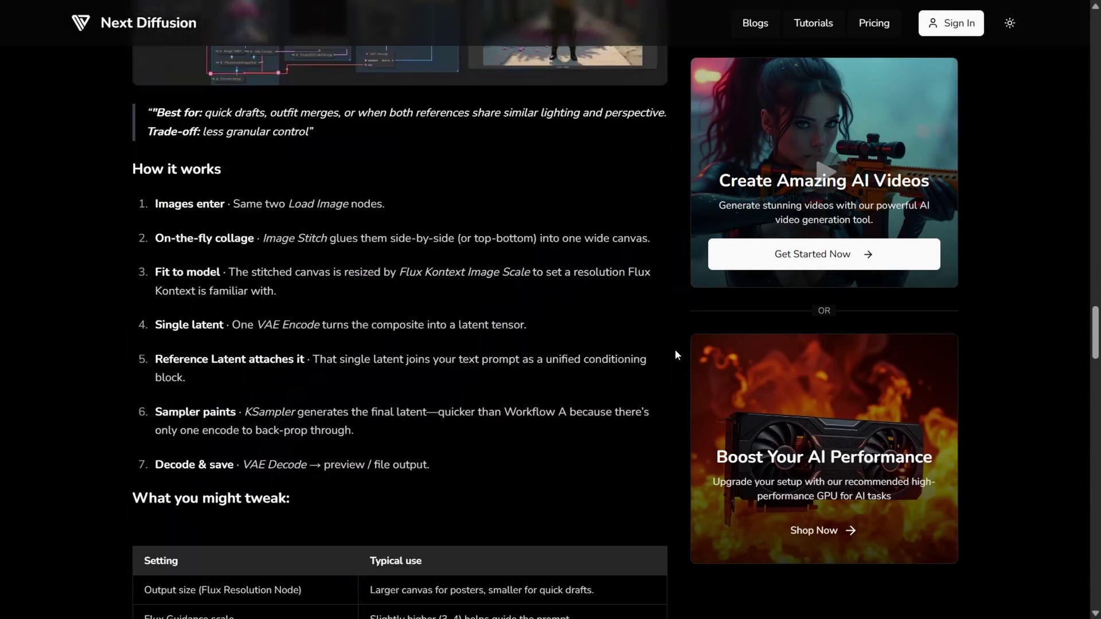
scroll(676, 355, down, 20)
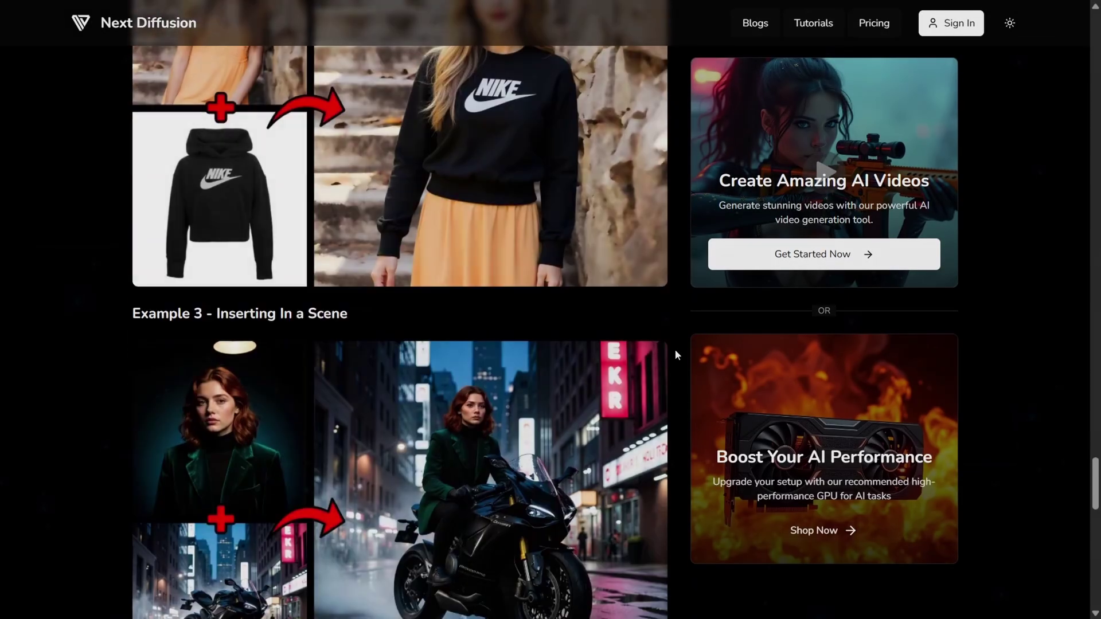